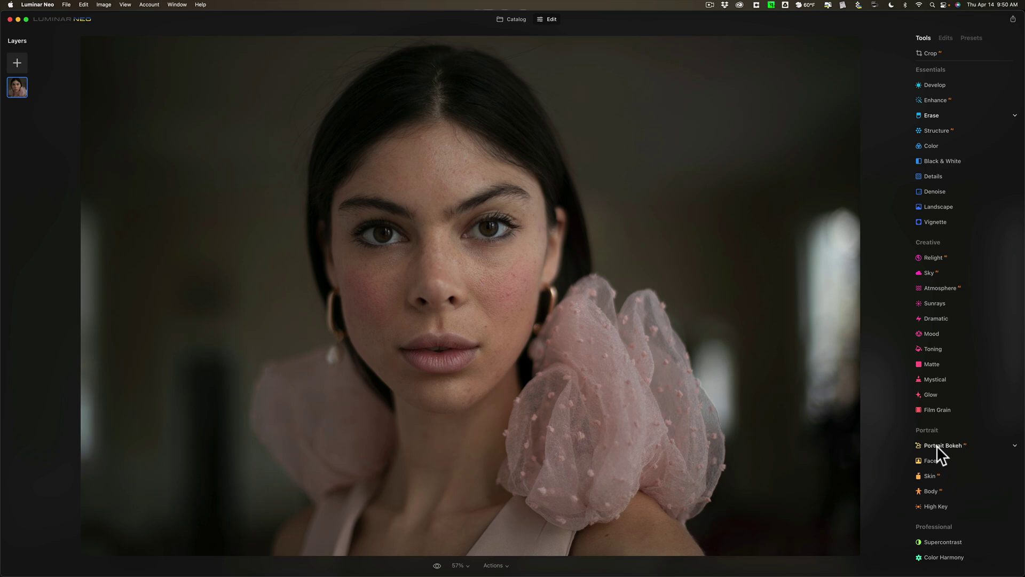
# Try a full-strength Portrait Bokeh background blur, then revert the photo to its original state.
pyautogui.click(936, 445)
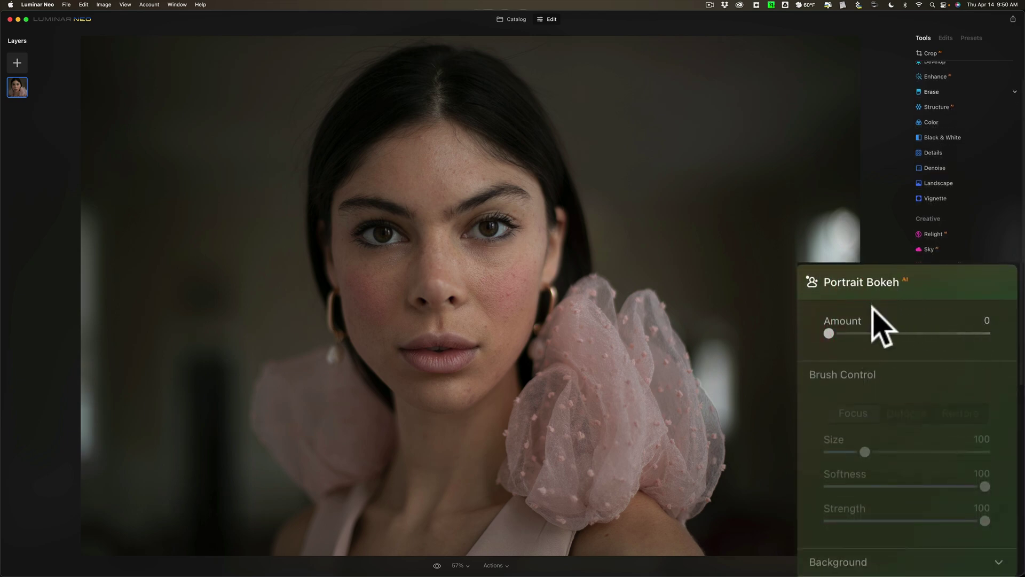
pyautogui.moveTo(827, 334)
pyautogui.mouseDown()
pyautogui.moveTo(899, 342)
pyautogui.moveTo(985, 333)
pyautogui.mouseUp()
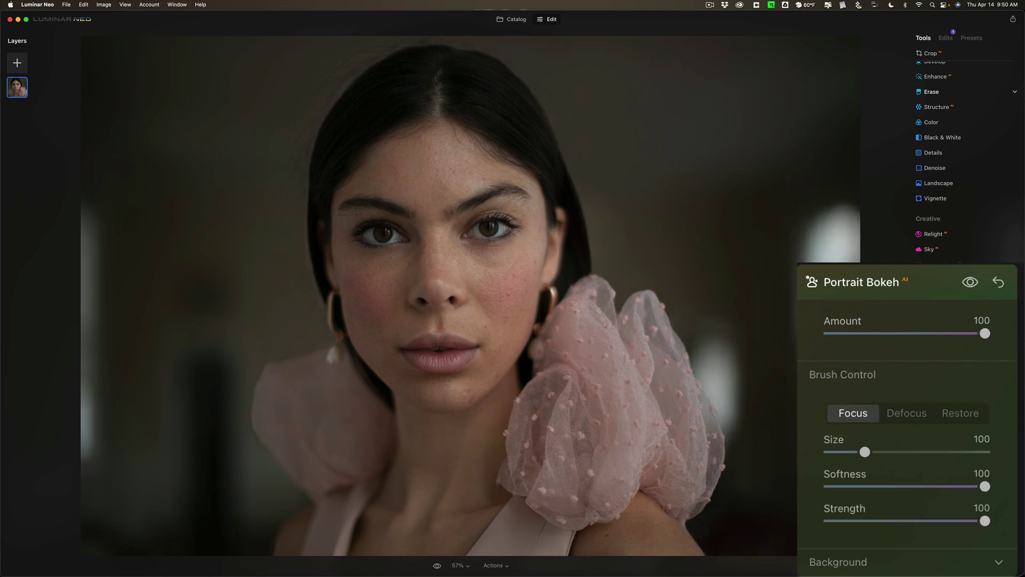
pyautogui.click(490, 564)
pyautogui.click(505, 565)
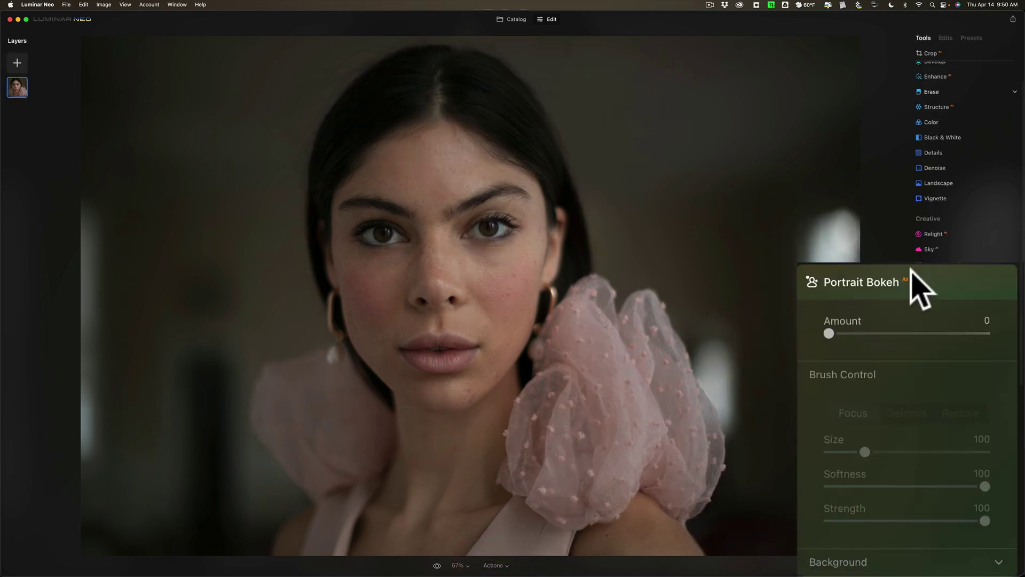
pyautogui.click(964, 422)
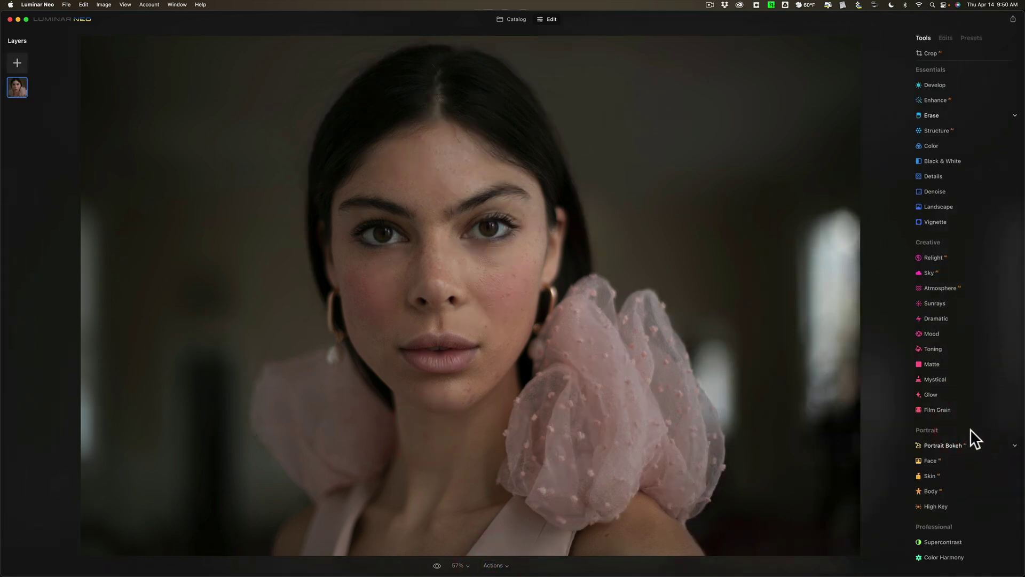
# Open Face with its Eyes and Mouth sections expanded and raise Face Light to 47.
pyautogui.click(953, 459)
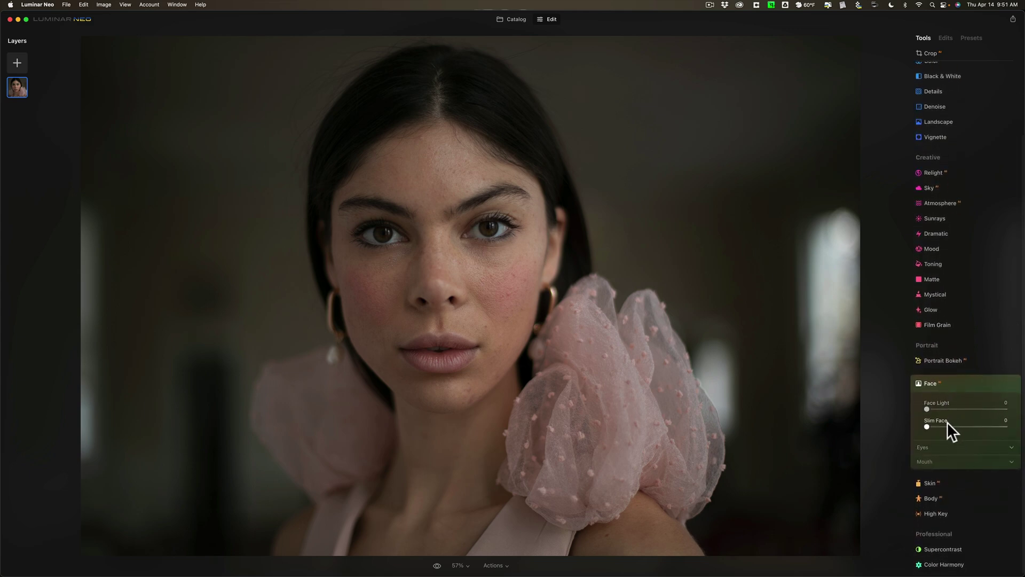
pyautogui.click(936, 446)
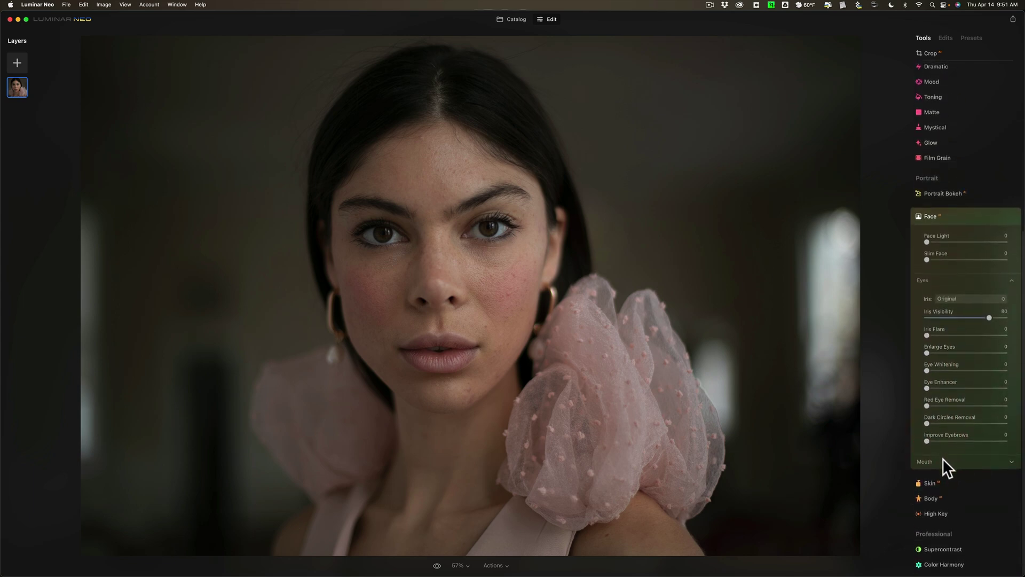
pyautogui.click(943, 460)
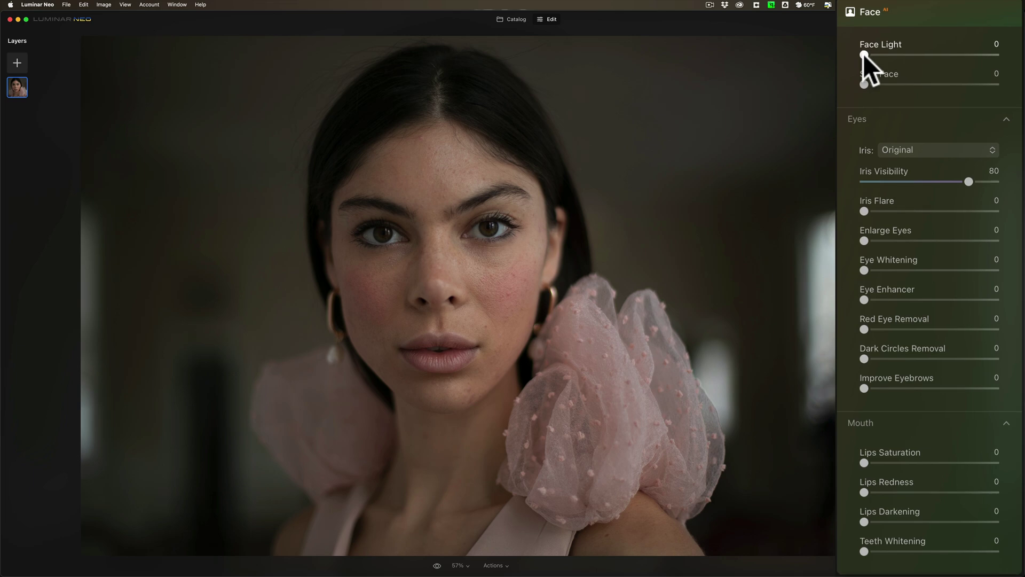
pyautogui.moveTo(863, 53); pyautogui.dragTo(918, 56)
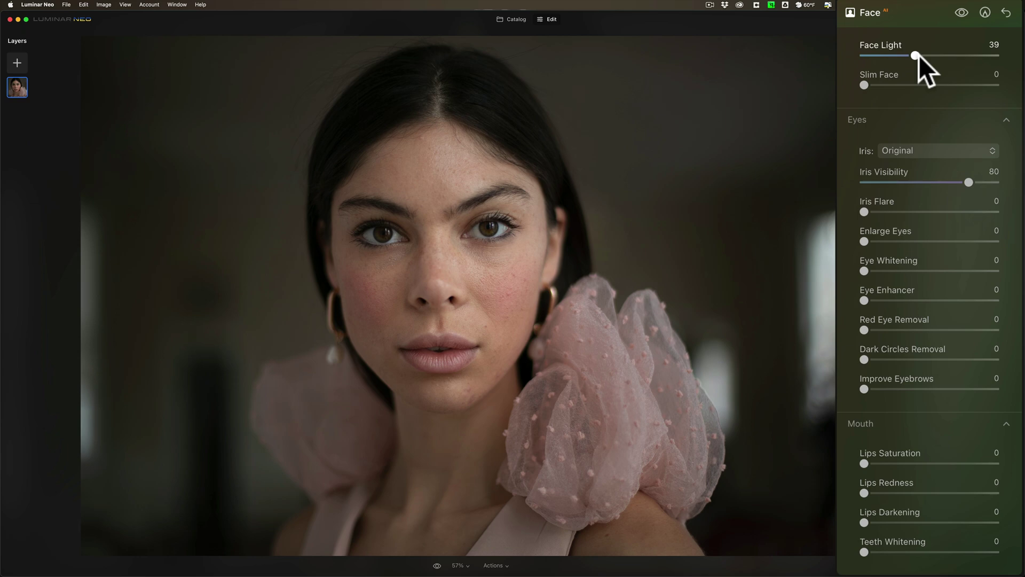
pyautogui.moveTo(918, 55); pyautogui.dragTo(930, 56)
# Try Blue, Green and Cat iris colours before settling on Brown.
pyautogui.click(928, 59)
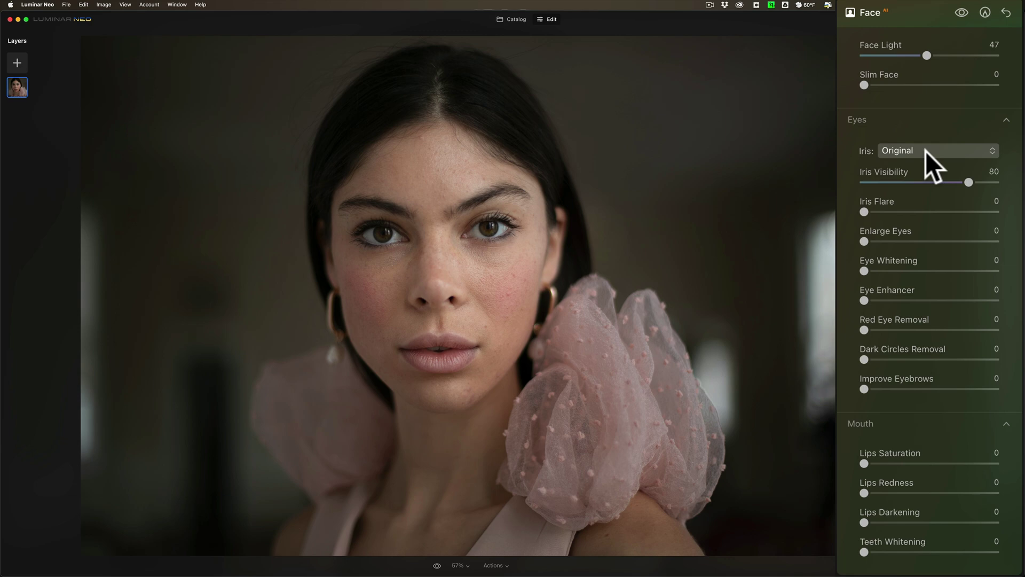
pyautogui.click(911, 152)
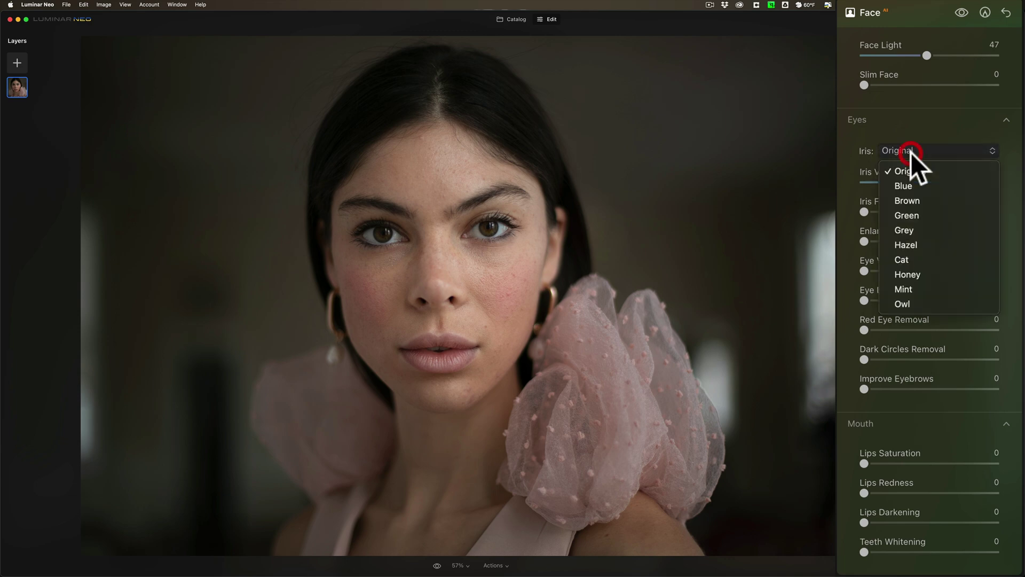
pyautogui.click(914, 182)
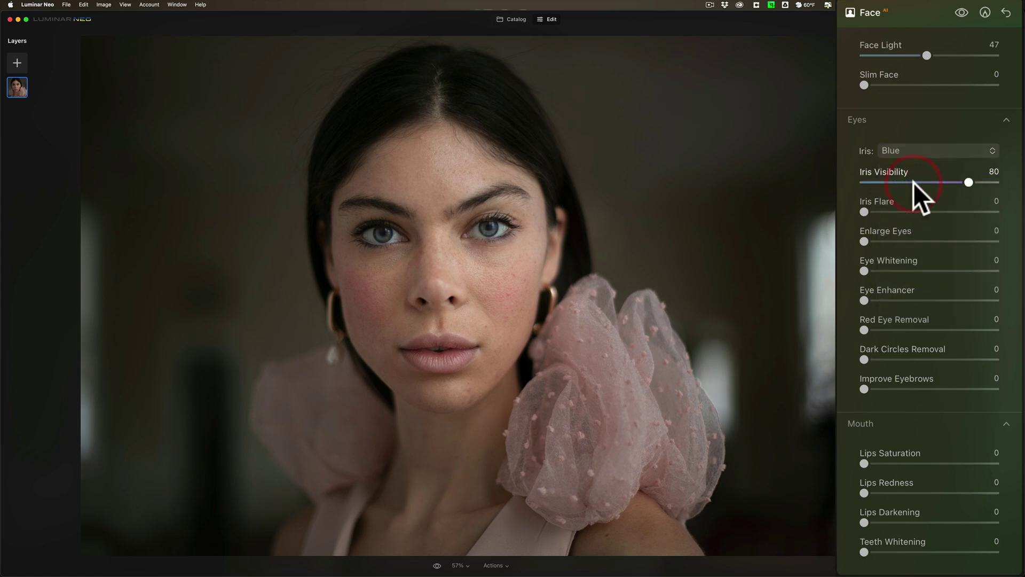
pyautogui.click(913, 156)
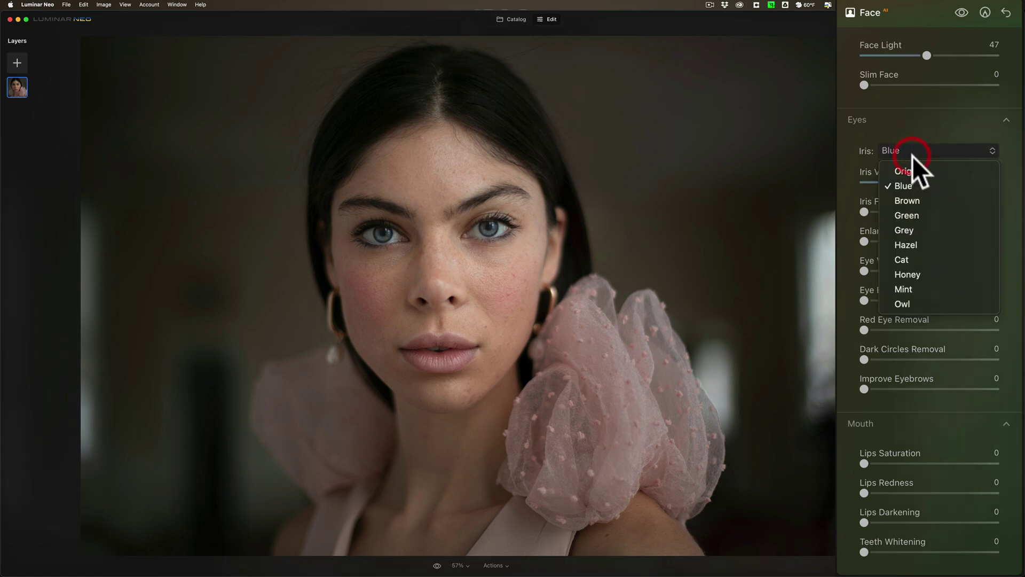
pyautogui.click(921, 209)
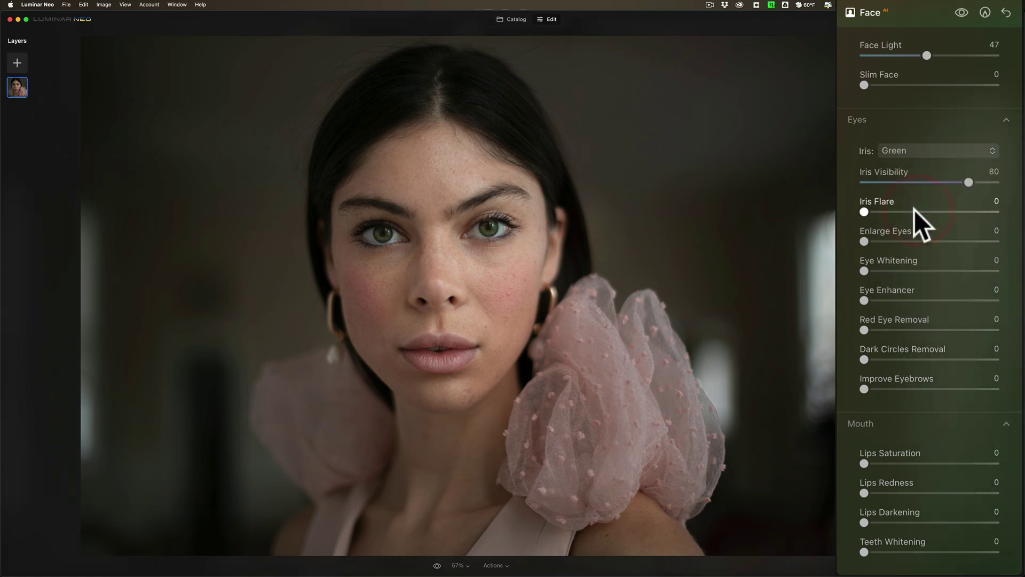
pyautogui.click(906, 154)
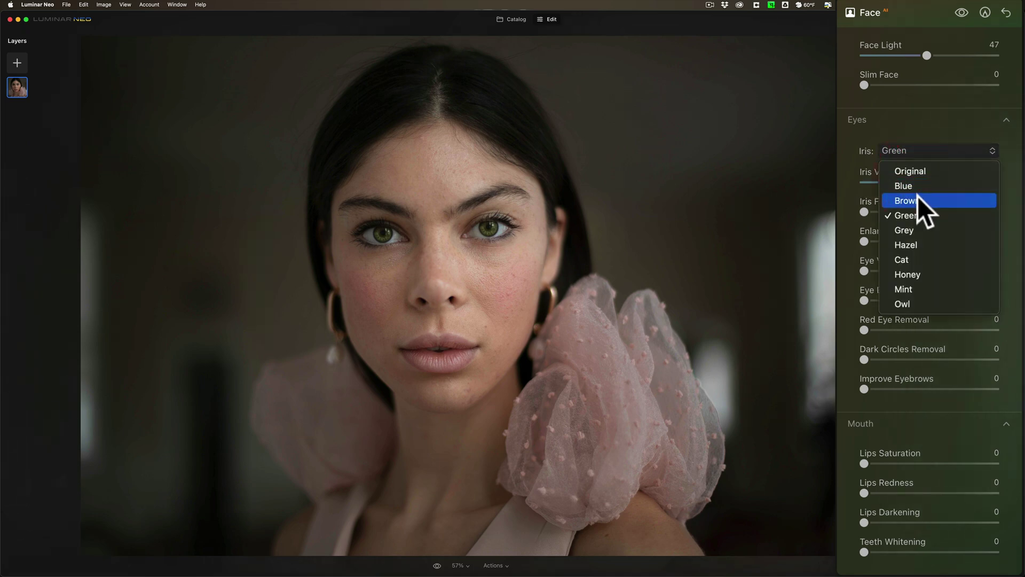
pyautogui.click(920, 259)
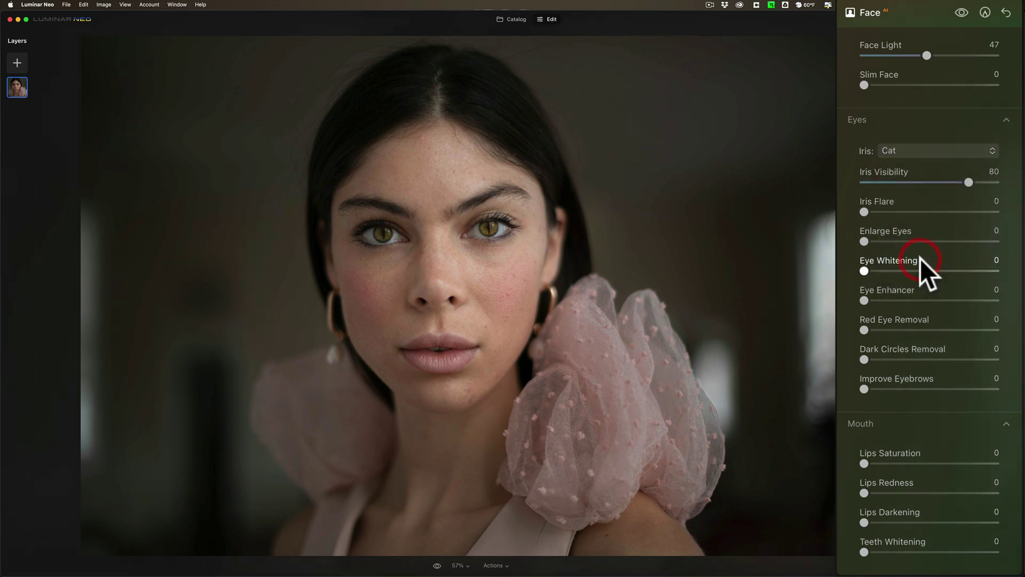
pyautogui.click(913, 151)
pyautogui.click(924, 197)
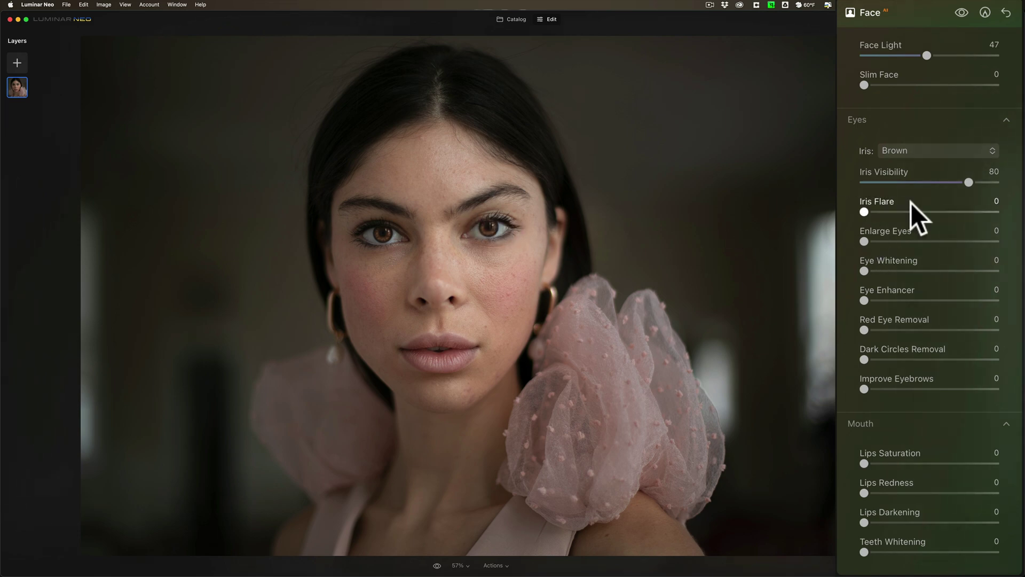
# Add Iris Flare of 26, then try Slim Face and Enlarge Eyes and revert both to 0.
pyautogui.moveTo(869, 208); pyautogui.dragTo(904, 209)
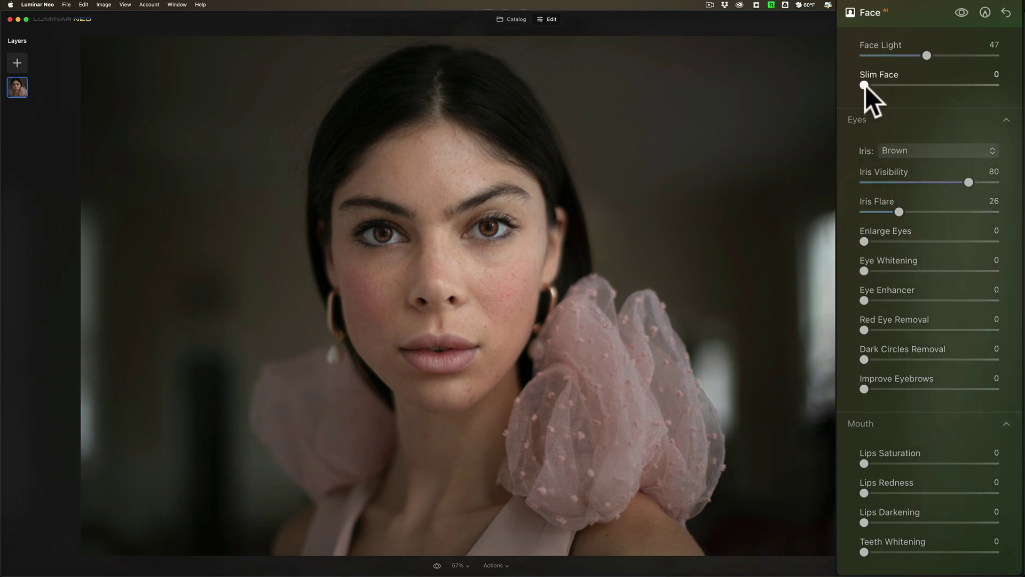
pyautogui.moveTo(864, 84); pyautogui.dragTo(899, 85)
pyautogui.press('super+z')
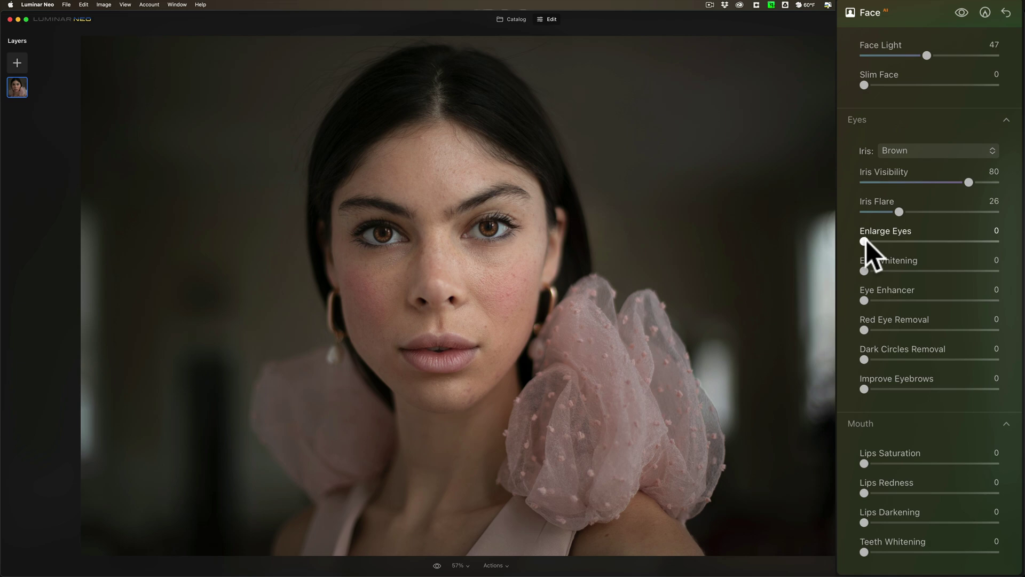
pyautogui.moveTo(865, 241); pyautogui.dragTo(867, 241)
pyautogui.doubleClick(890, 241)
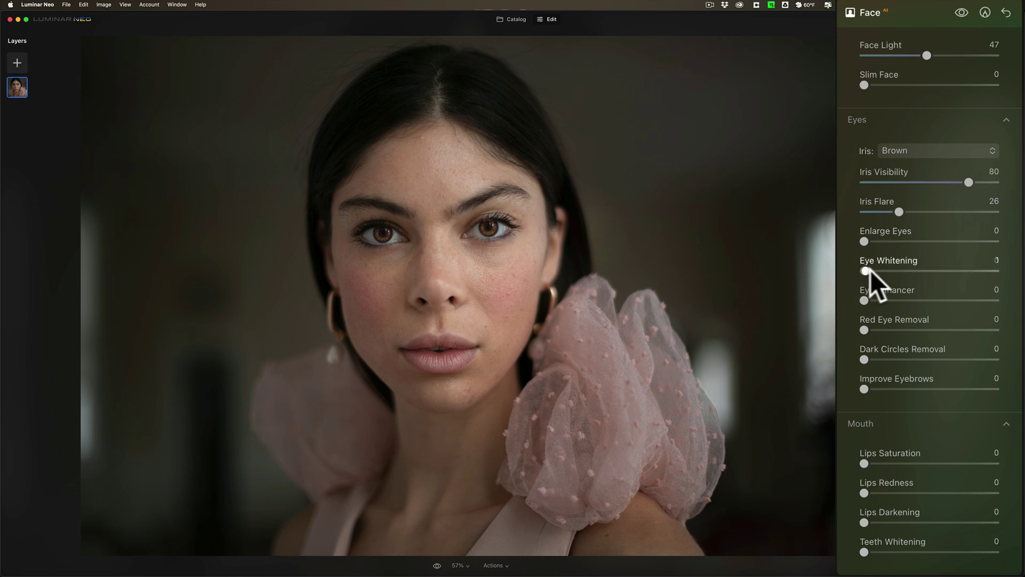
# Set Eye Whitening to 14.
pyautogui.moveTo(874, 270); pyautogui.dragTo(885, 270)
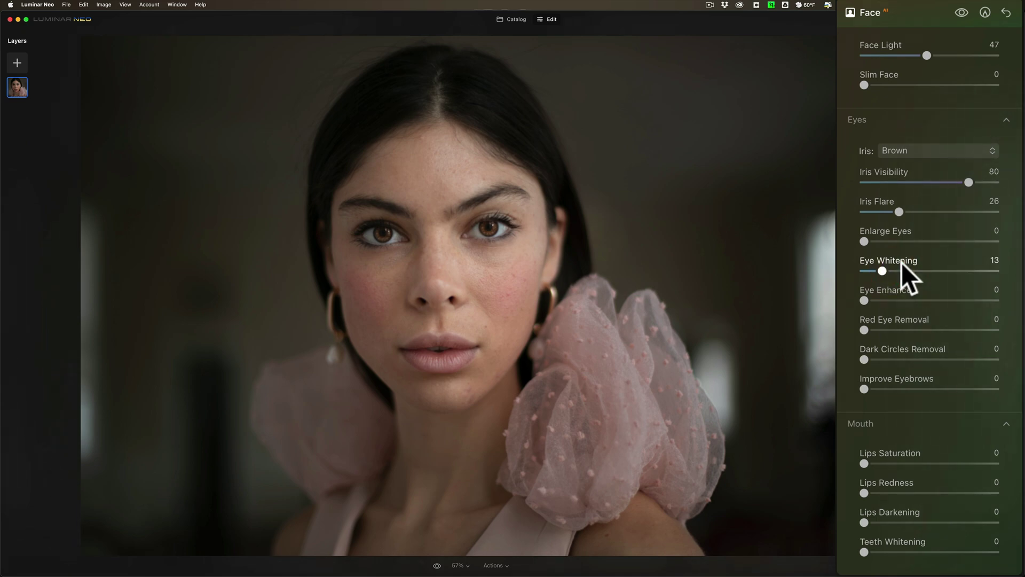
pyautogui.moveTo(882, 270); pyautogui.dragTo(885, 270)
pyautogui.moveTo(886, 270)
pyautogui.mouseDown()
pyautogui.moveTo(970, 271)
pyautogui.moveTo(883, 270)
pyautogui.mouseUp()
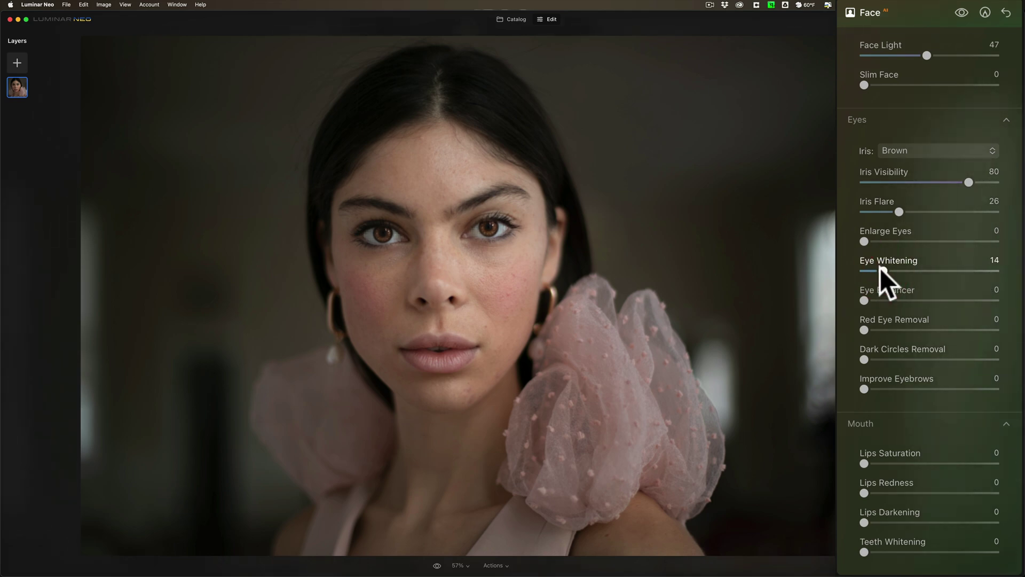
# Try Eye Enhancer then reset it to 0, set Dark Circles Removal to 100, and test Improve Eyebrows.
pyautogui.moveTo(865, 296); pyautogui.dragTo(930, 302)
pyautogui.moveTo(1013, 304)
pyautogui.mouseDown()
pyautogui.moveTo(971, 300)
pyautogui.moveTo(1017, 307)
pyautogui.mouseUp()
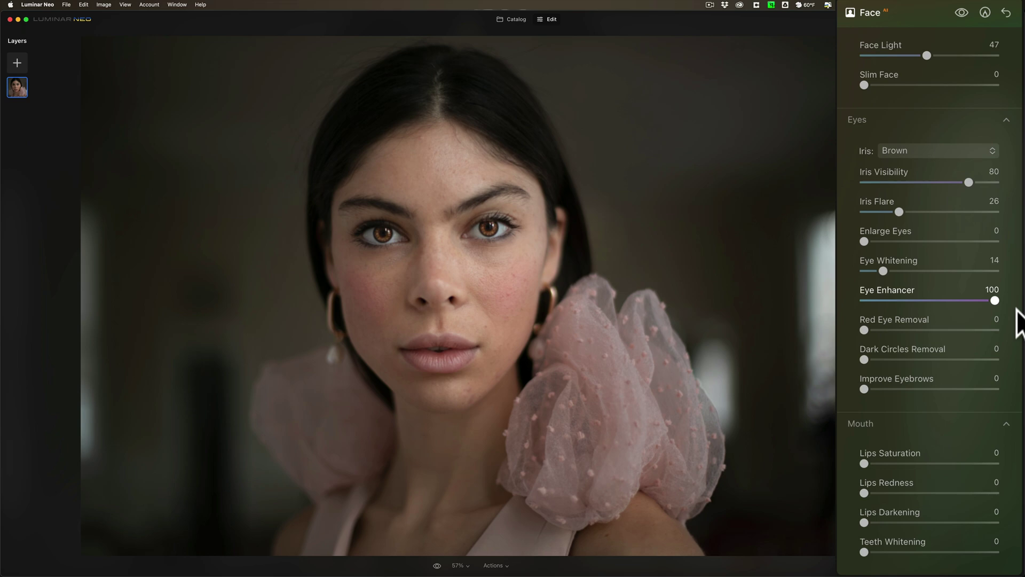
pyautogui.doubleClick(849, 297)
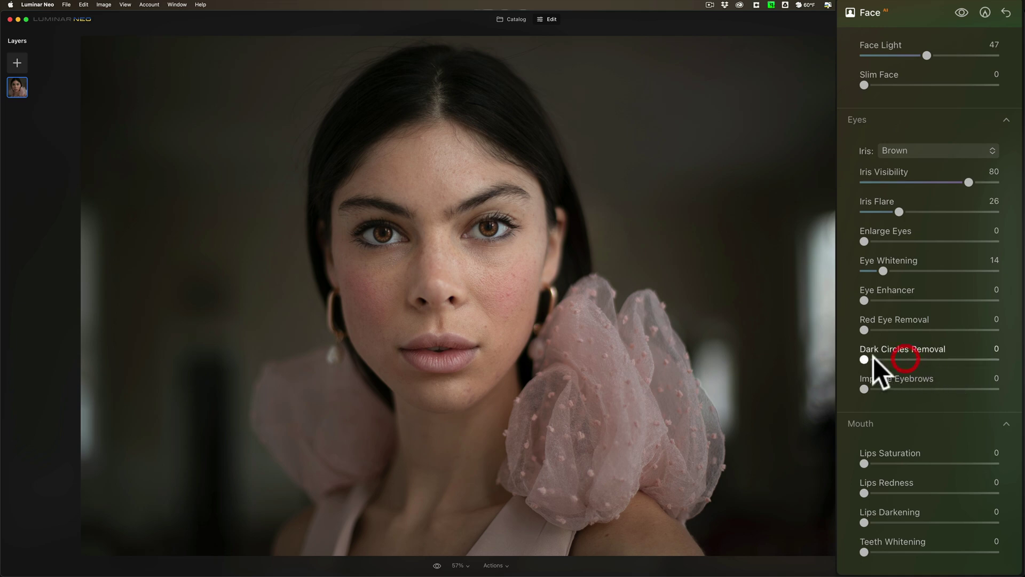
pyautogui.moveTo(885, 359); pyautogui.dragTo(1019, 360)
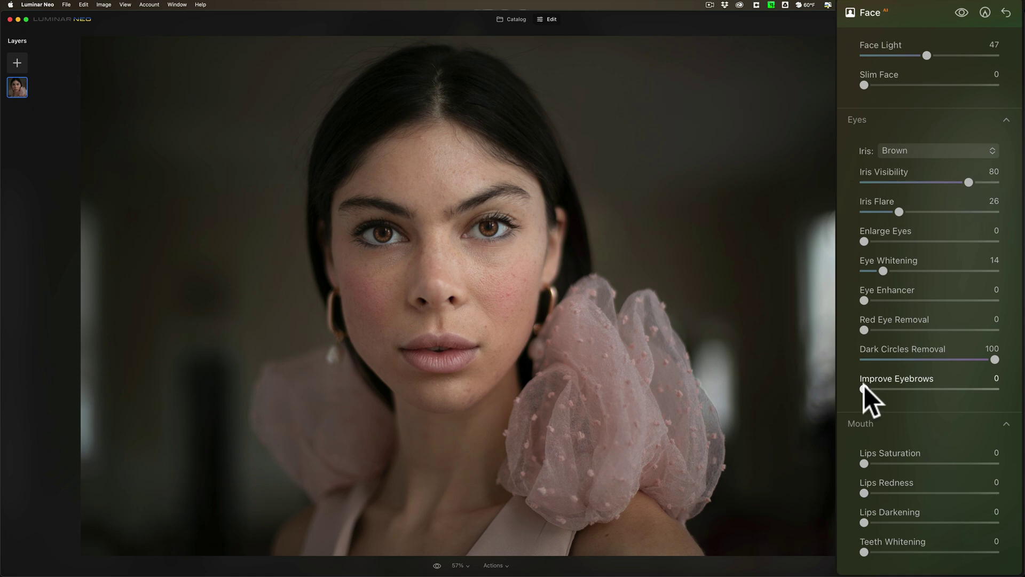
pyautogui.moveTo(864, 386)
pyautogui.mouseDown()
pyautogui.moveTo(1002, 408)
pyautogui.moveTo(861, 390)
pyautogui.mouseUp()
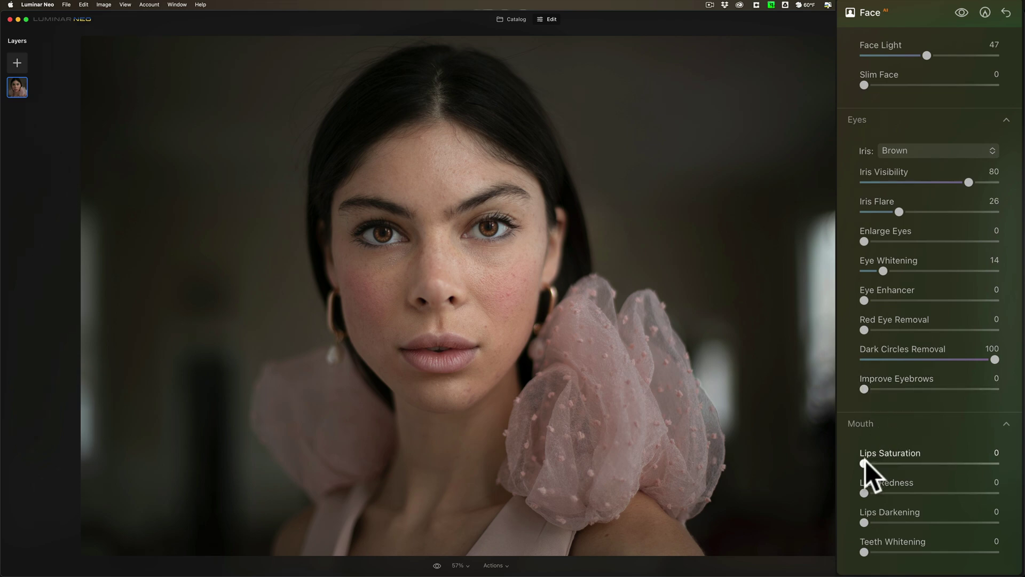
# Set Lips Saturation 36, Lips Redness 37, Lips Darkening 70 and Teeth Whitening 32.
pyautogui.moveTo(865, 460); pyautogui.dragTo(915, 462)
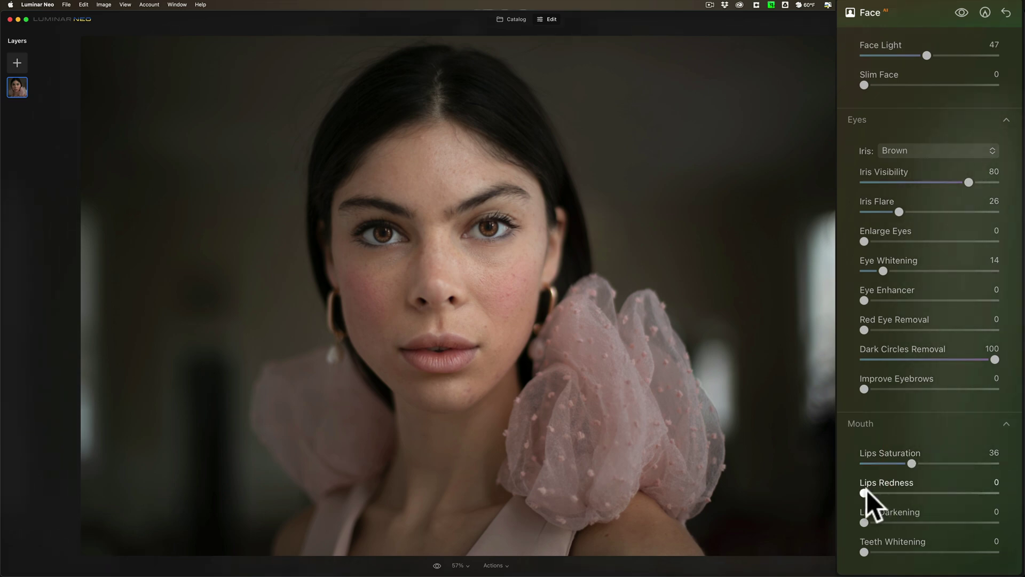
pyautogui.moveTo(866, 490); pyautogui.dragTo(908, 491)
pyautogui.moveTo(863, 518); pyautogui.dragTo(934, 520)
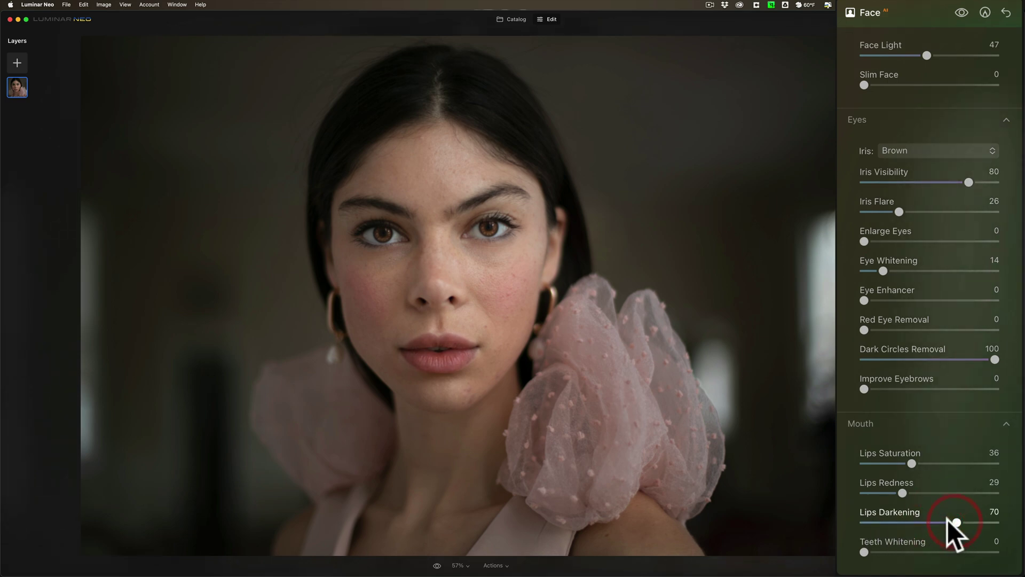
pyautogui.moveTo(902, 492); pyautogui.dragTo(913, 492)
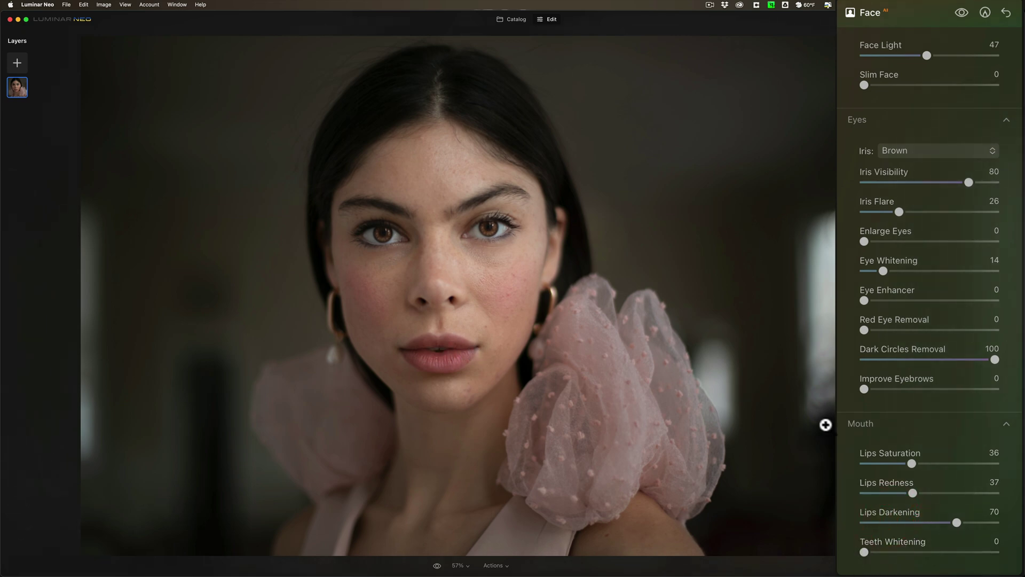
pyautogui.moveTo(864, 552); pyautogui.dragTo(910, 551)
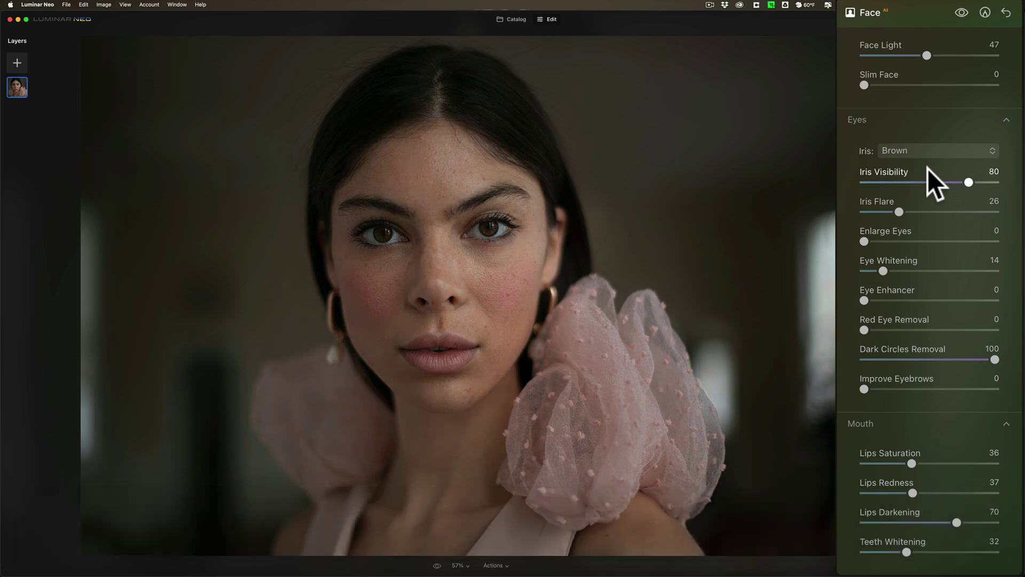
# Compare before/after, lower Iris Visibility, then collapse Face and bring up Skin's settings.
pyautogui.press('\\')
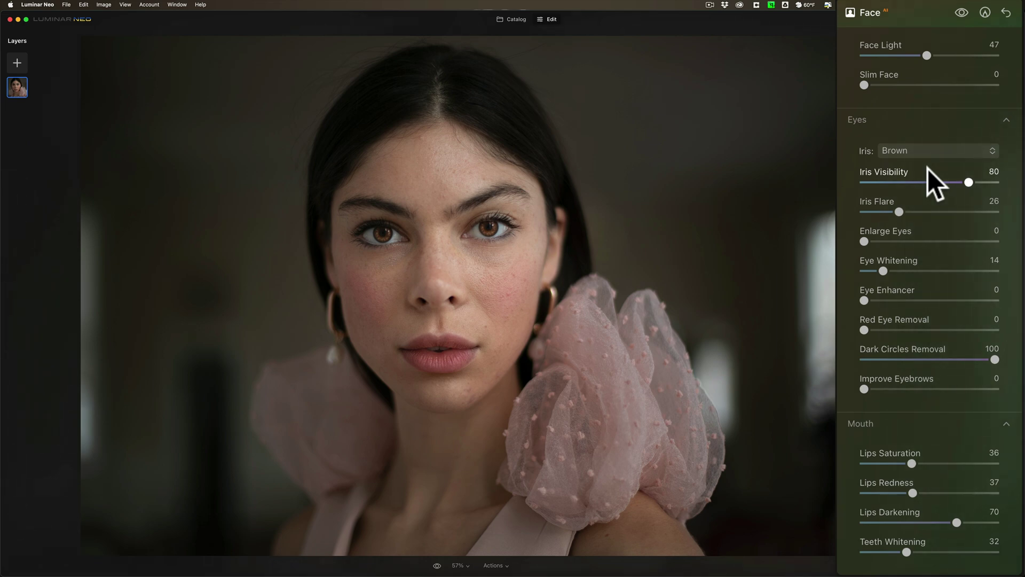
pyautogui.moveTo(968, 182); pyautogui.dragTo(889, 182)
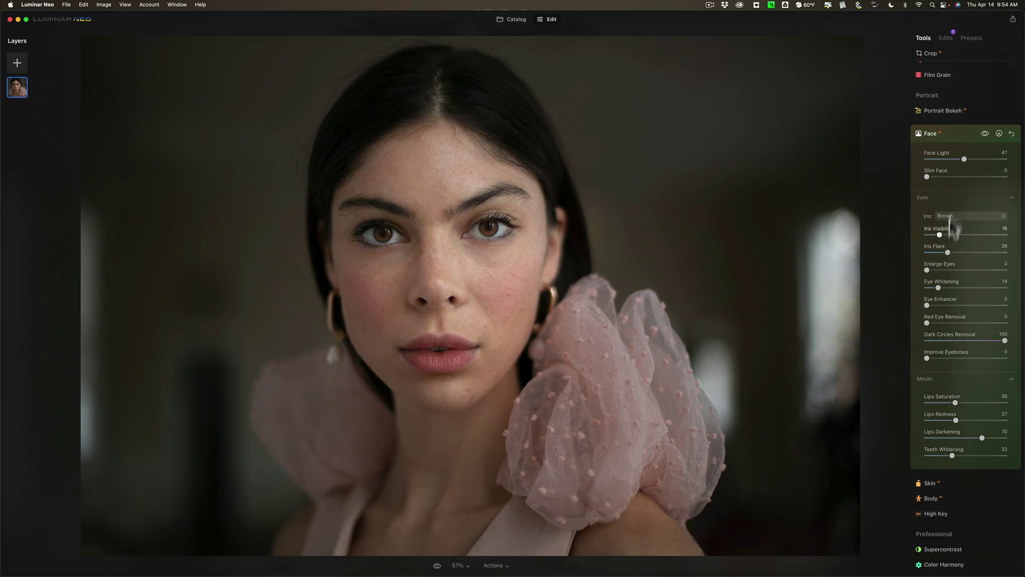
pyautogui.click(952, 132)
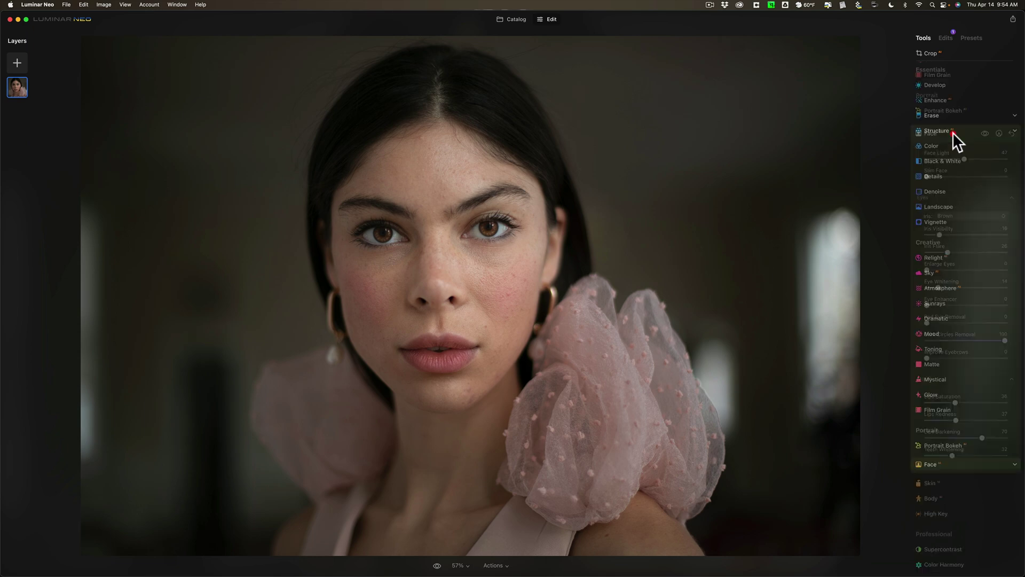
pyautogui.click(971, 472)
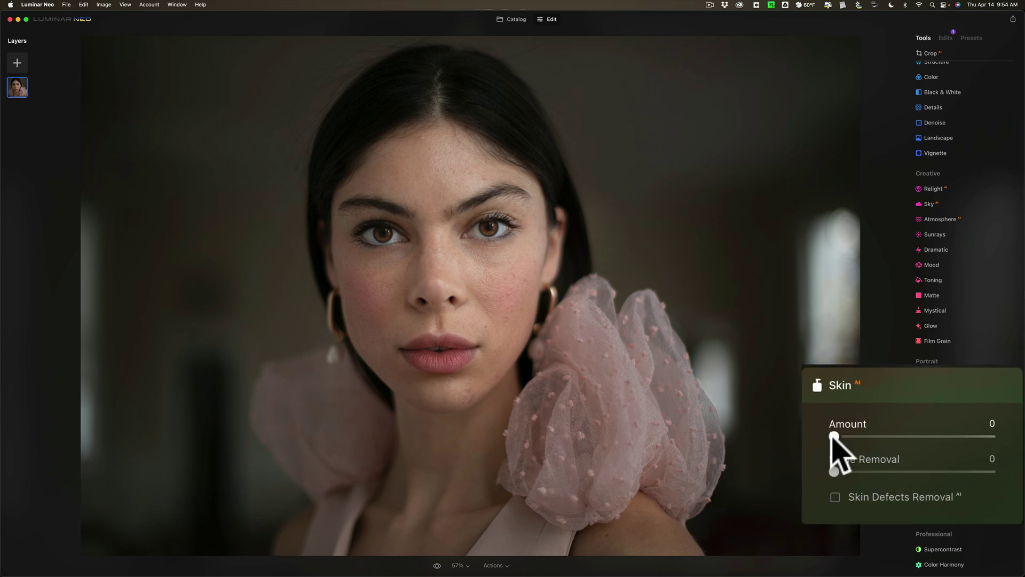
# Set Skin AI Amount to 48 with Skin Defects Removal on, checking the cheek at 100% zoom.
pyautogui.moveTo(834, 437); pyautogui.dragTo(935, 436)
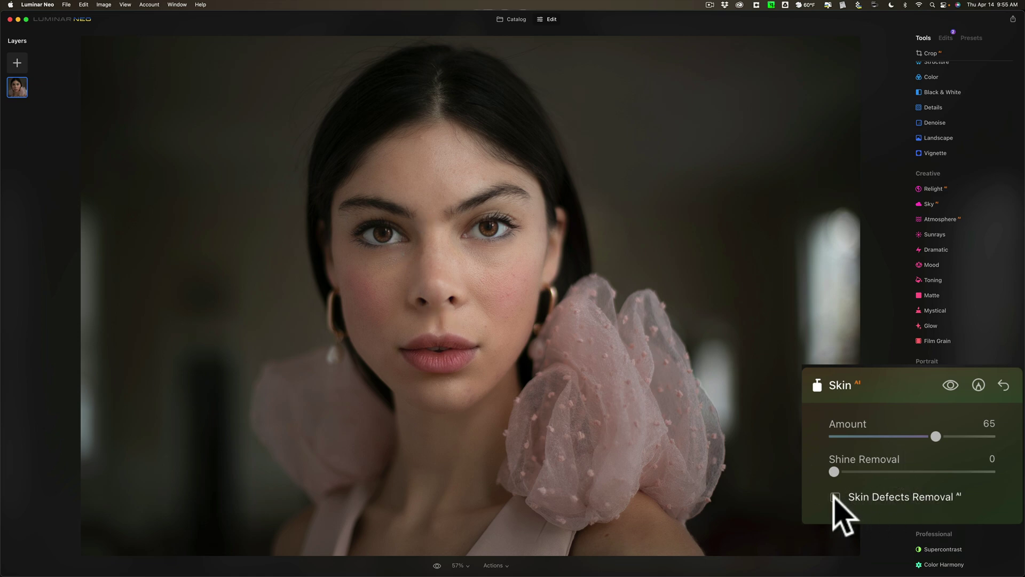
pyautogui.click(834, 497)
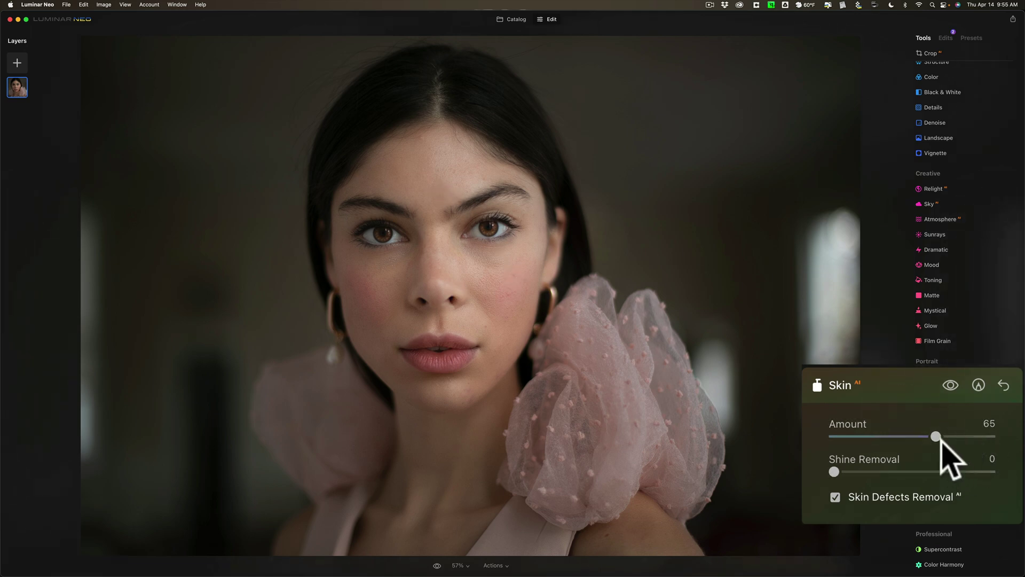
pyautogui.moveTo(936, 441); pyautogui.dragTo(905, 433)
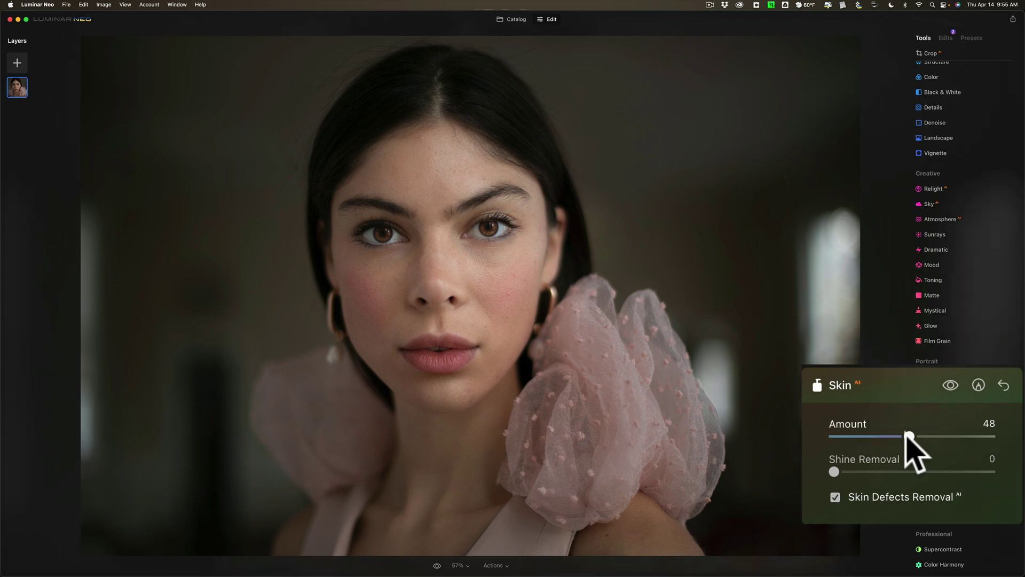
pyautogui.doubleClick(480, 284)
pyautogui.doubleClick(483, 286)
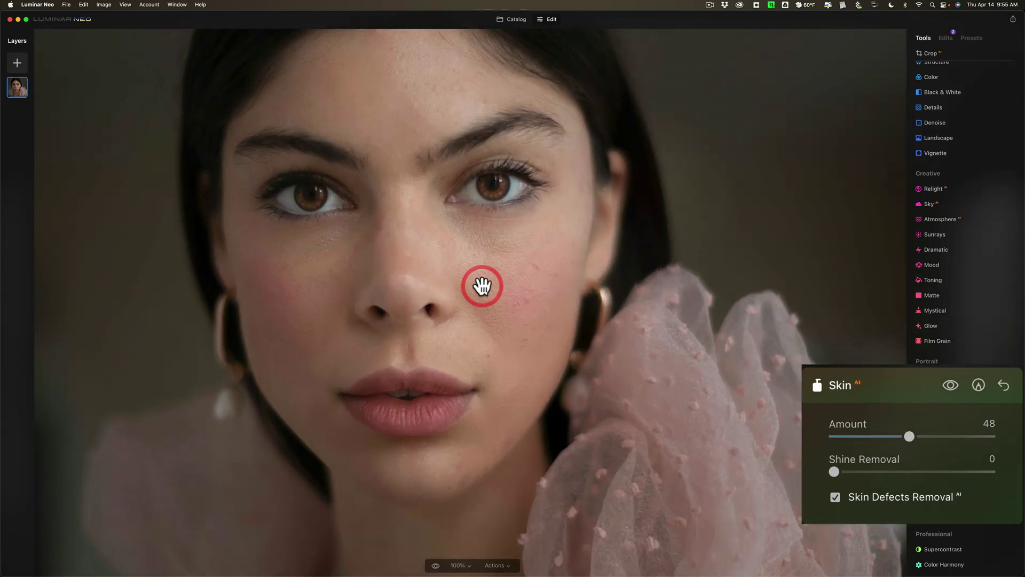
pyautogui.doubleClick(506, 275)
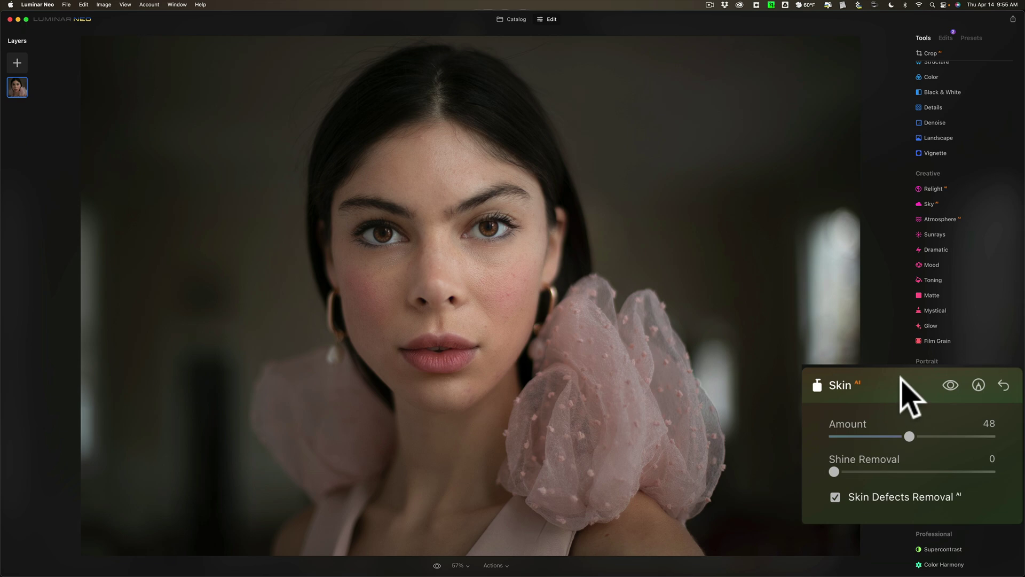
pyautogui.click(926, 385)
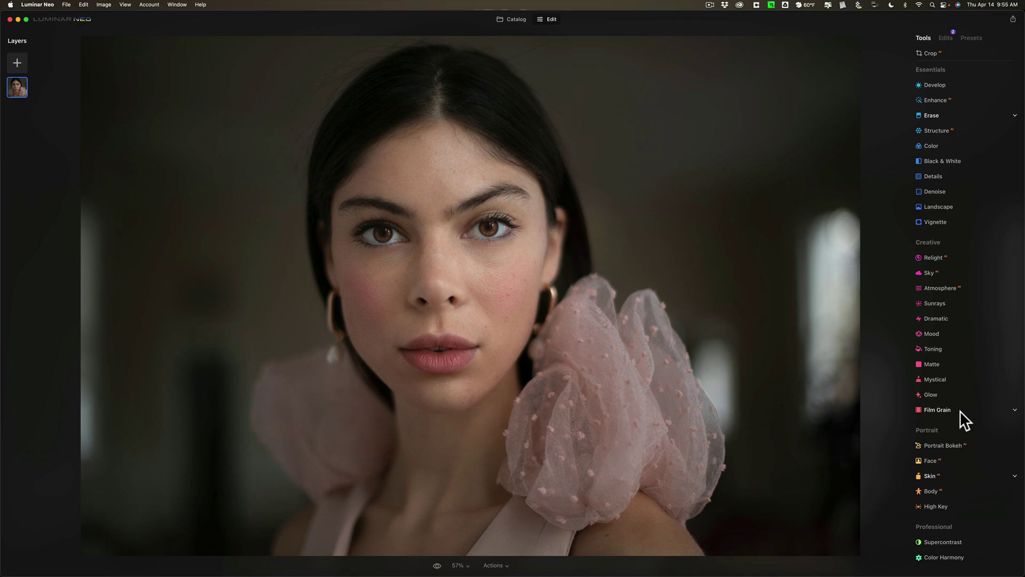
# Review the applied Skin and Face edits in the Edits list, then return to the Tools list.
pyautogui.click(961, 473)
pyautogui.click(963, 474)
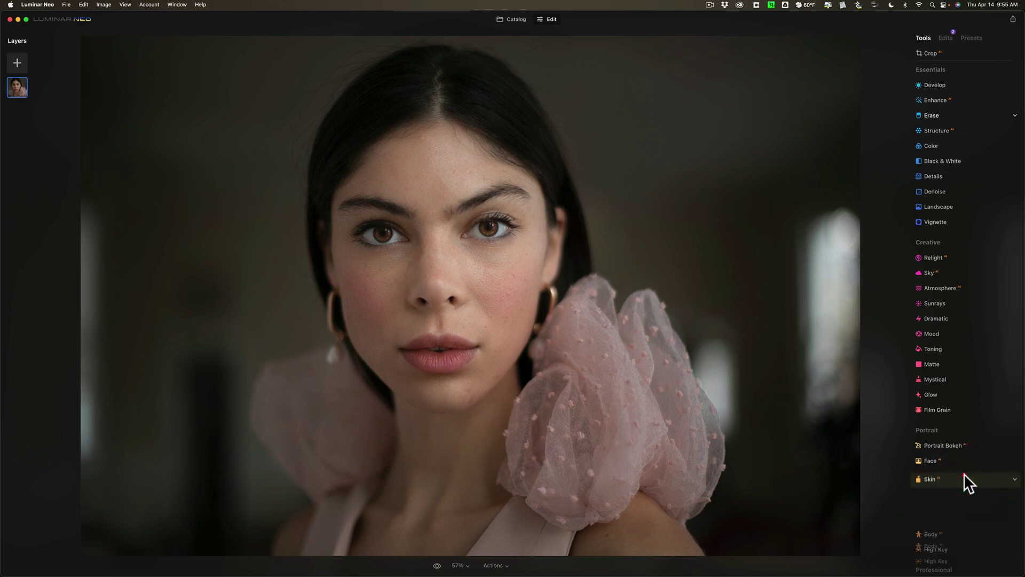
pyautogui.click(948, 37)
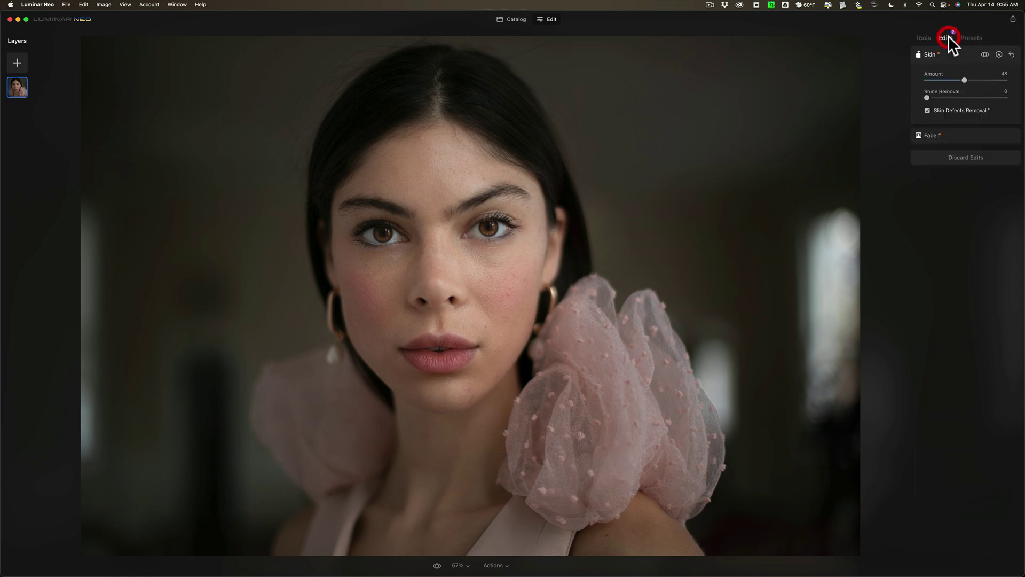
pyautogui.click(963, 127)
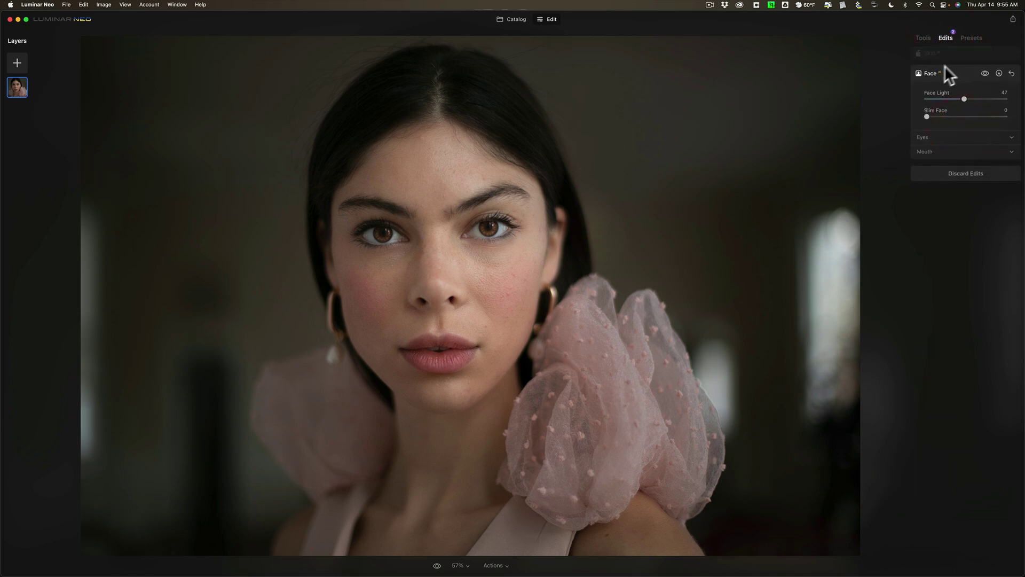
pyautogui.click(942, 53)
pyautogui.click(927, 110)
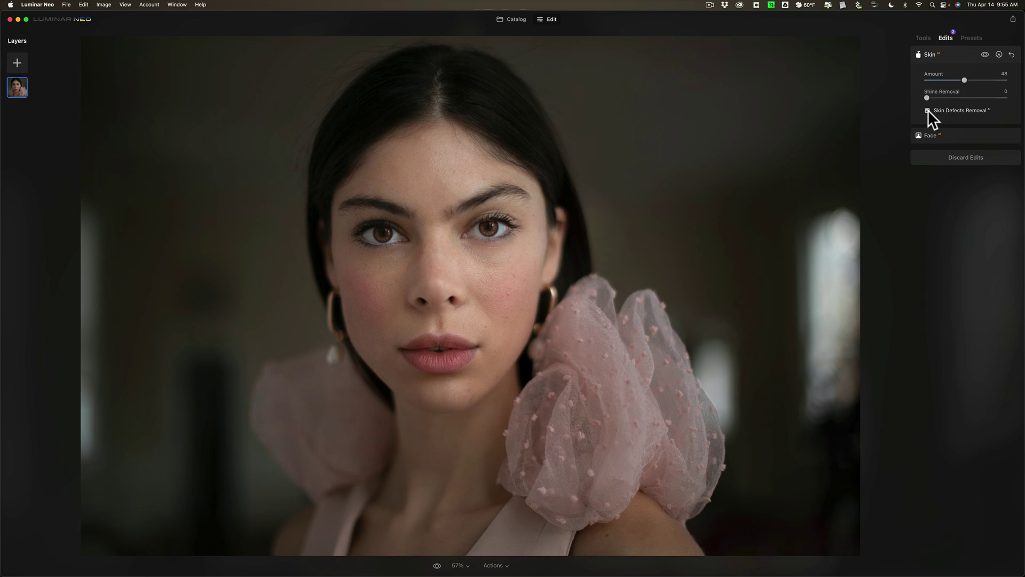
pyautogui.click(924, 38)
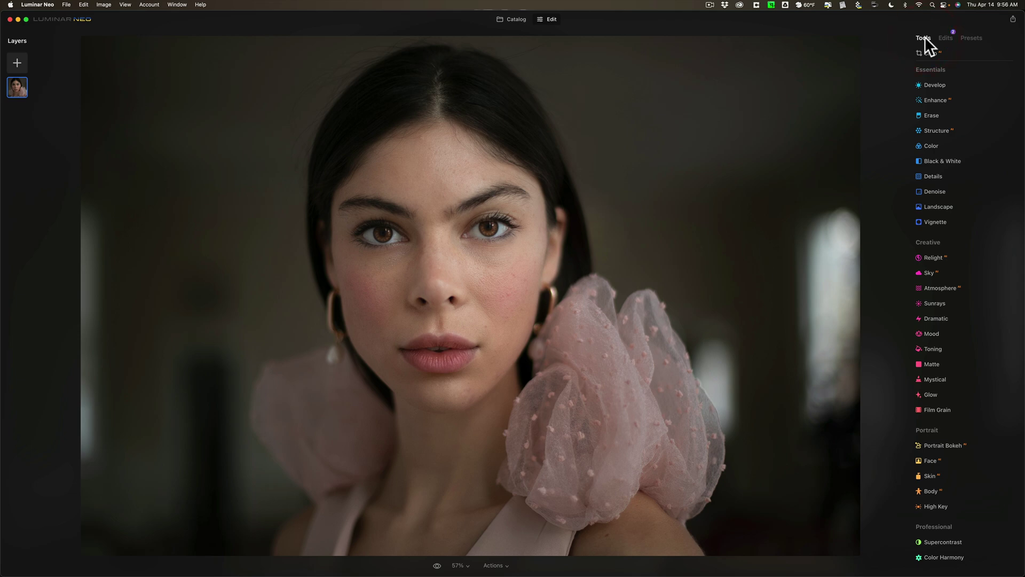
# With Erase, mark the blemishes on the cheek, chin and forehead and remove them.
pyautogui.click(934, 117)
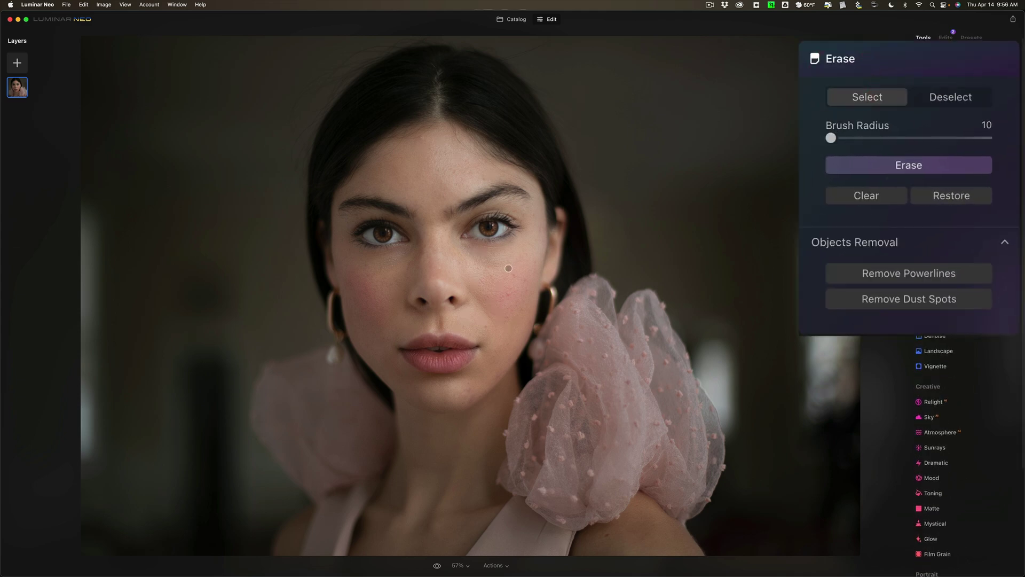
pyautogui.click(486, 325)
pyautogui.click(473, 396)
pyautogui.click(470, 399)
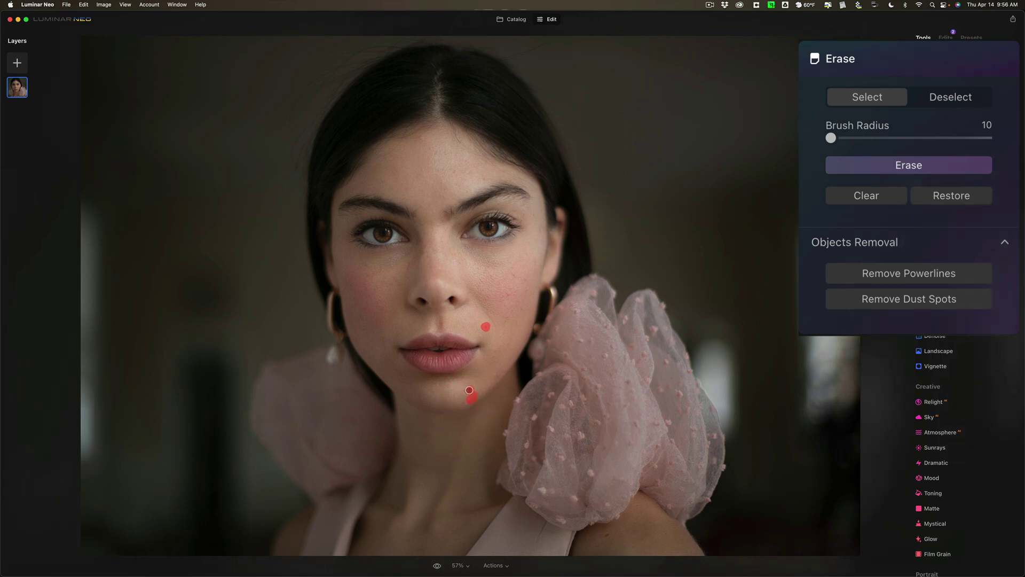
pyautogui.click(467, 391)
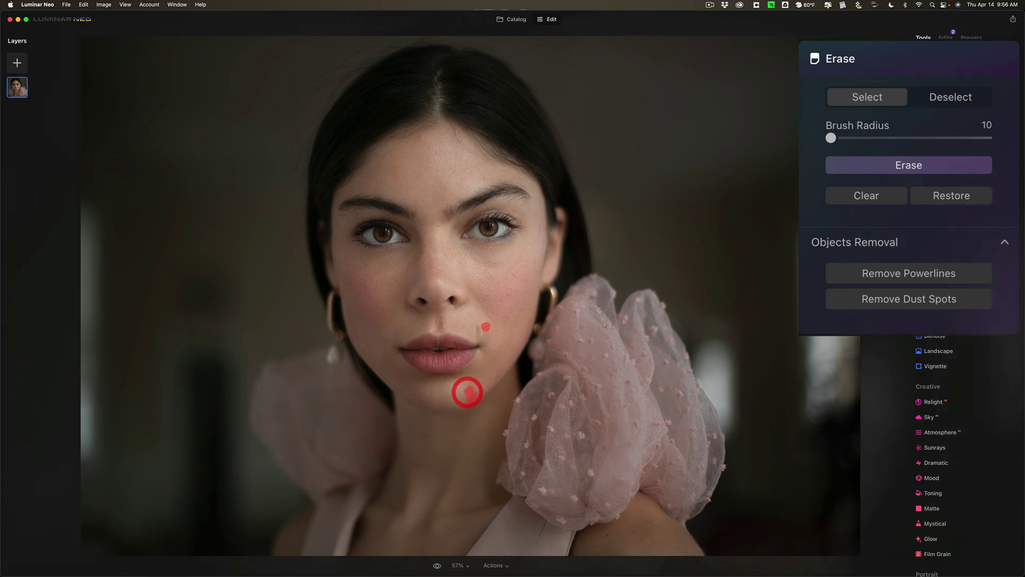
pyautogui.click(421, 138)
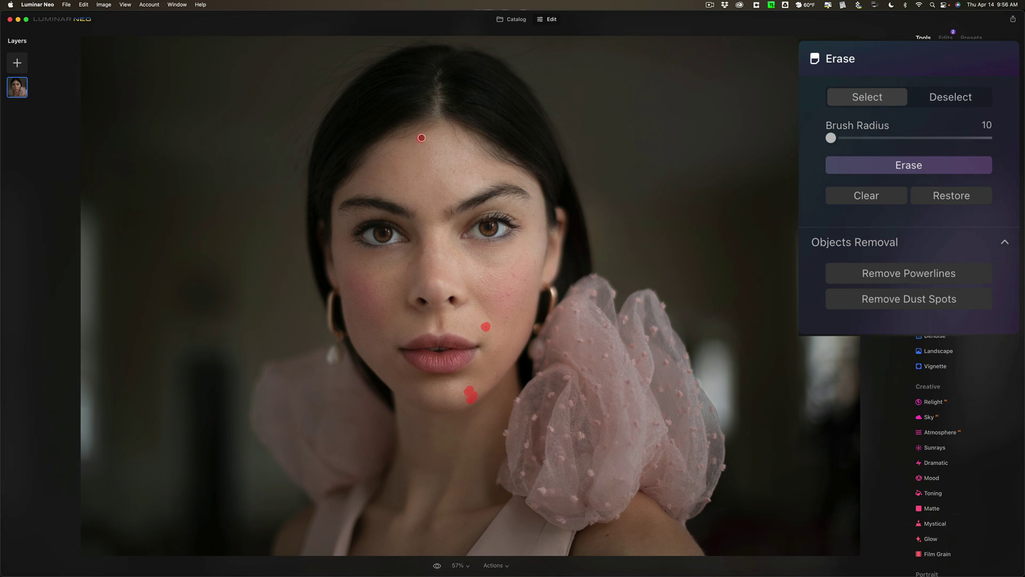
pyautogui.click(900, 166)
# Erase one more small spot on the chin near the lip.
pyautogui.moveTo(486, 328); pyautogui.dragTo(484, 331)
pyautogui.click(912, 170)
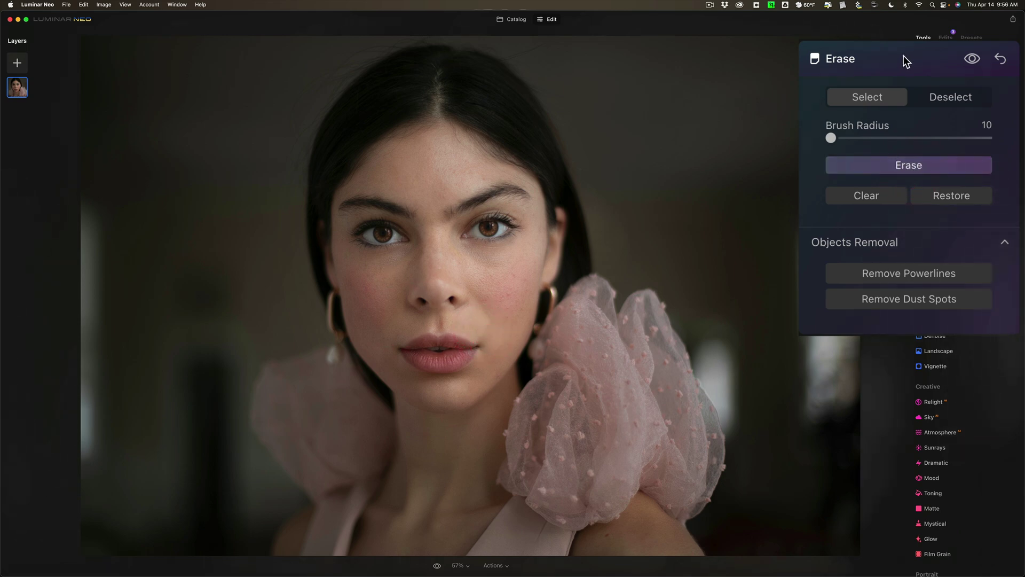
pyautogui.click(965, 120)
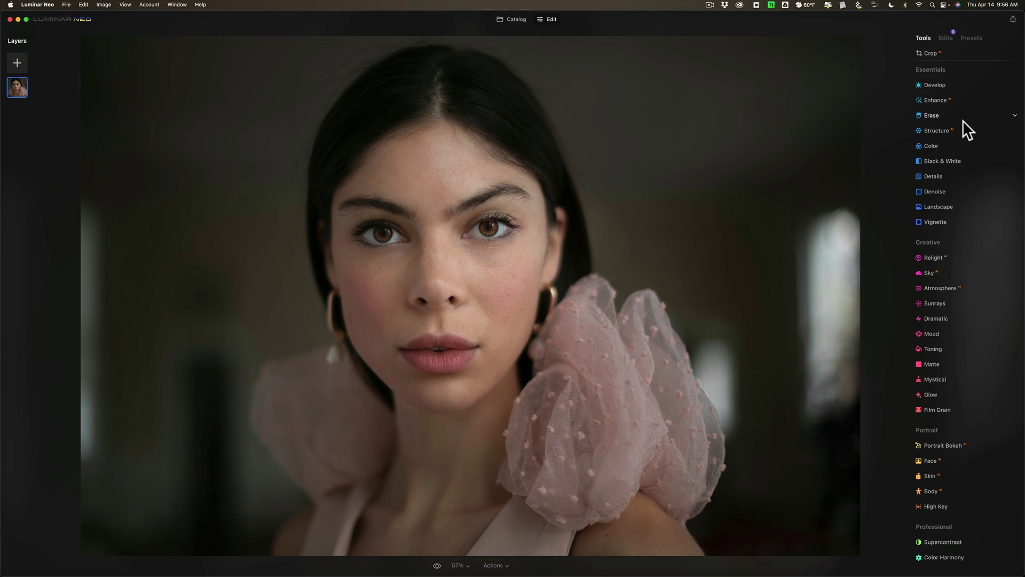
# In the Edits list, check the Face edit's Mouth settings, then expand the Erase edit.
pyautogui.click(946, 39)
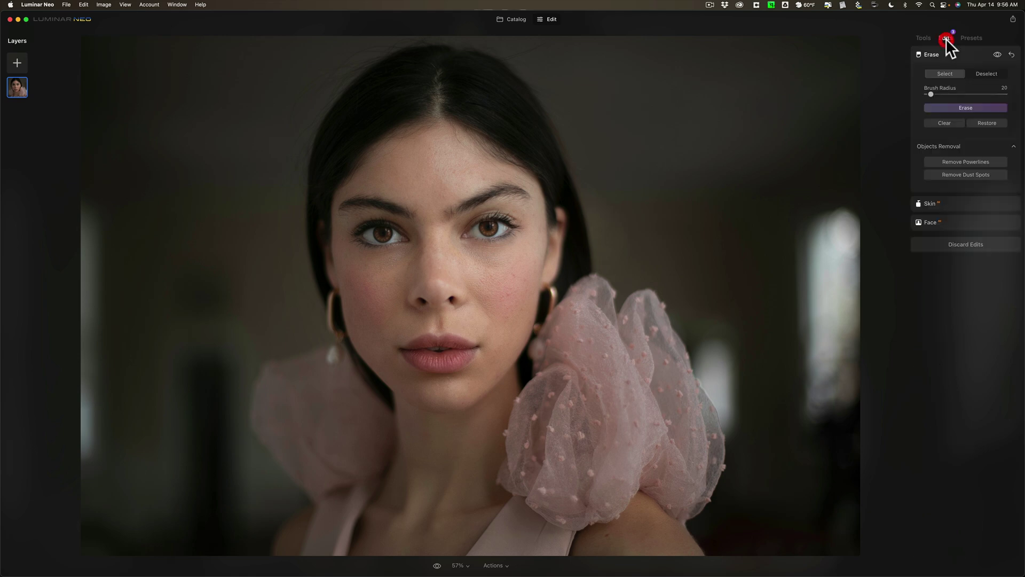
pyautogui.click(966, 223)
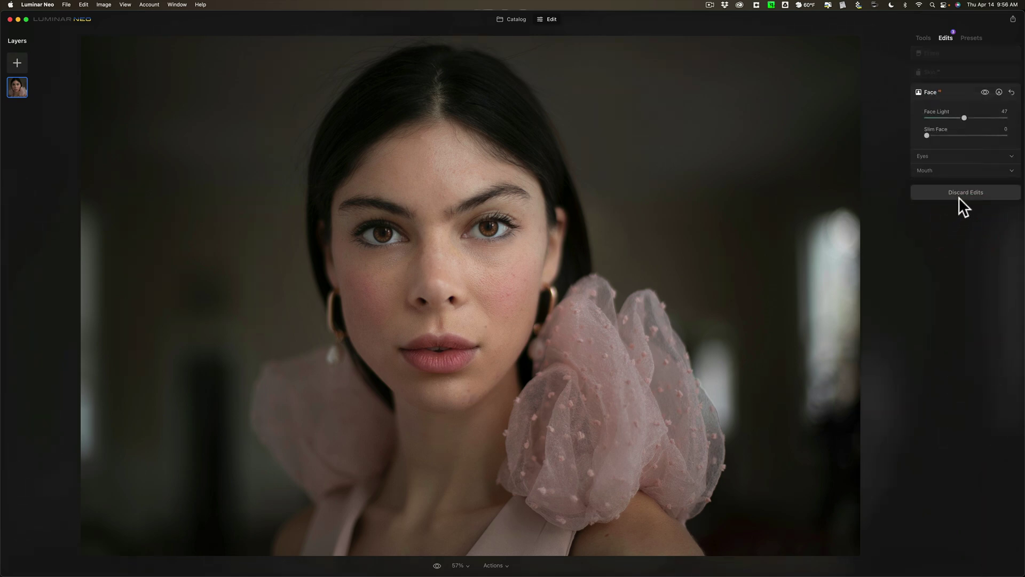
pyautogui.click(957, 170)
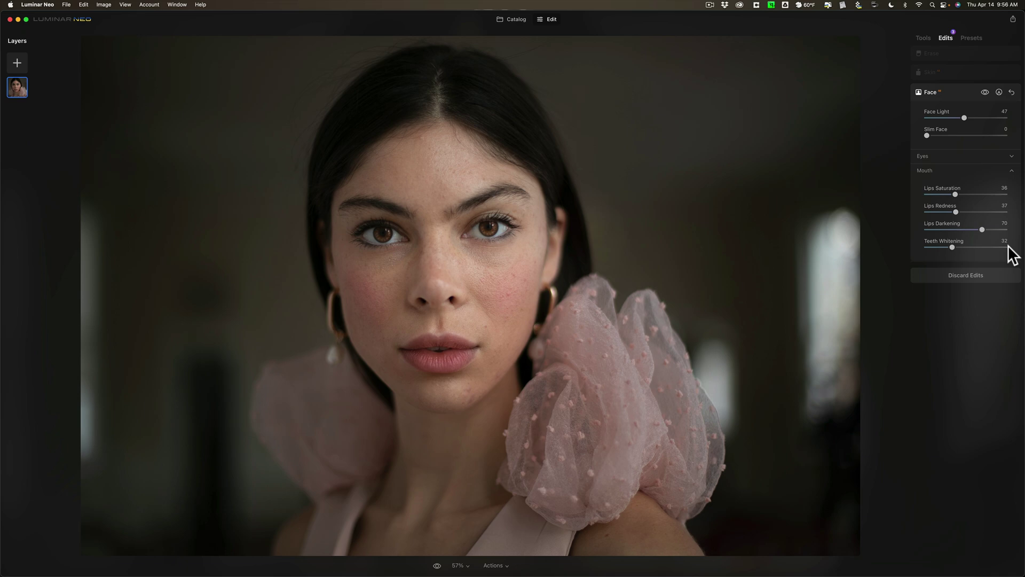
pyautogui.click(959, 89)
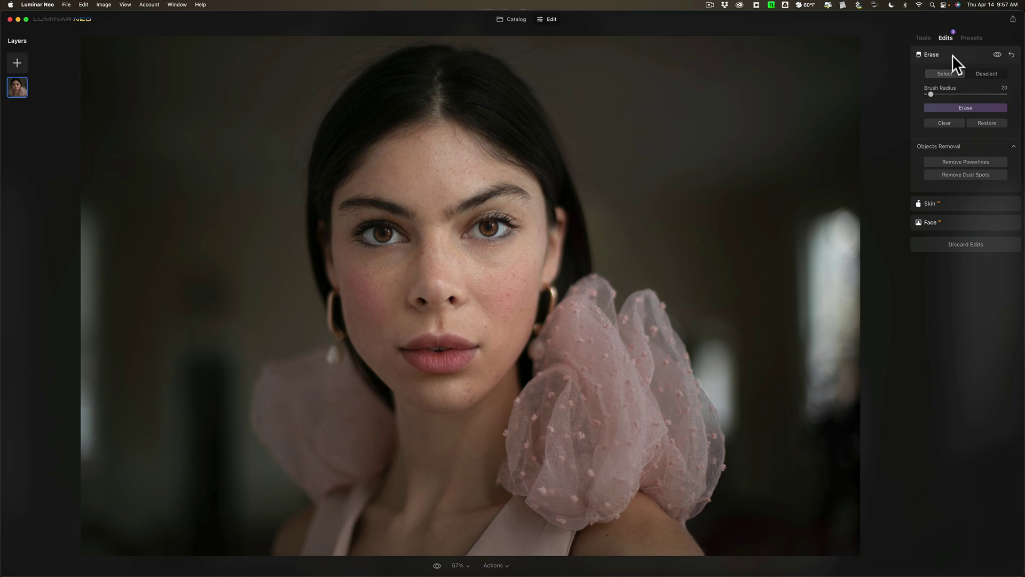
# Add a new Face edit with Teeth Whitening at 100, then review the applied edits list.
pyautogui.click(921, 37)
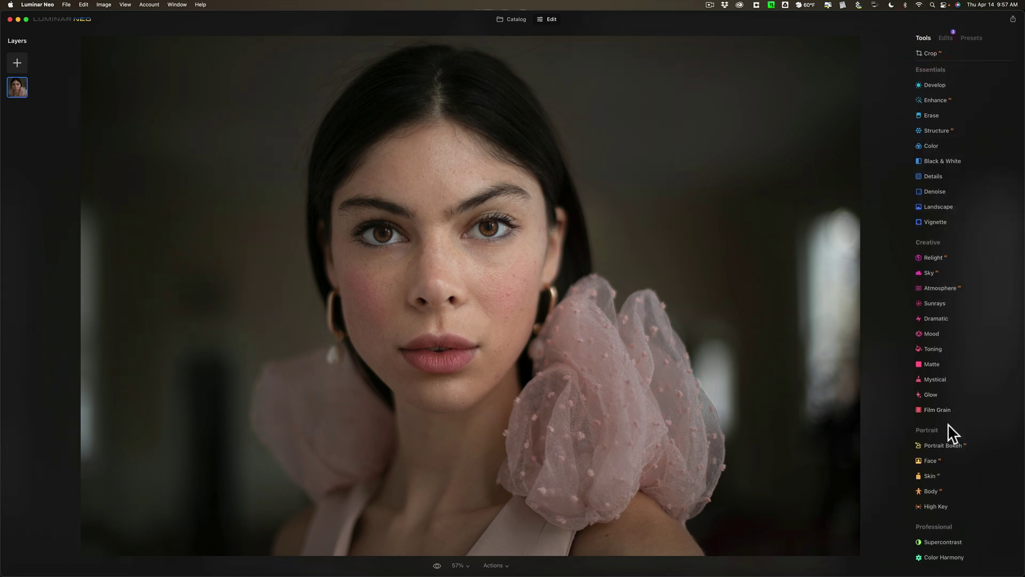
pyautogui.click(929, 460)
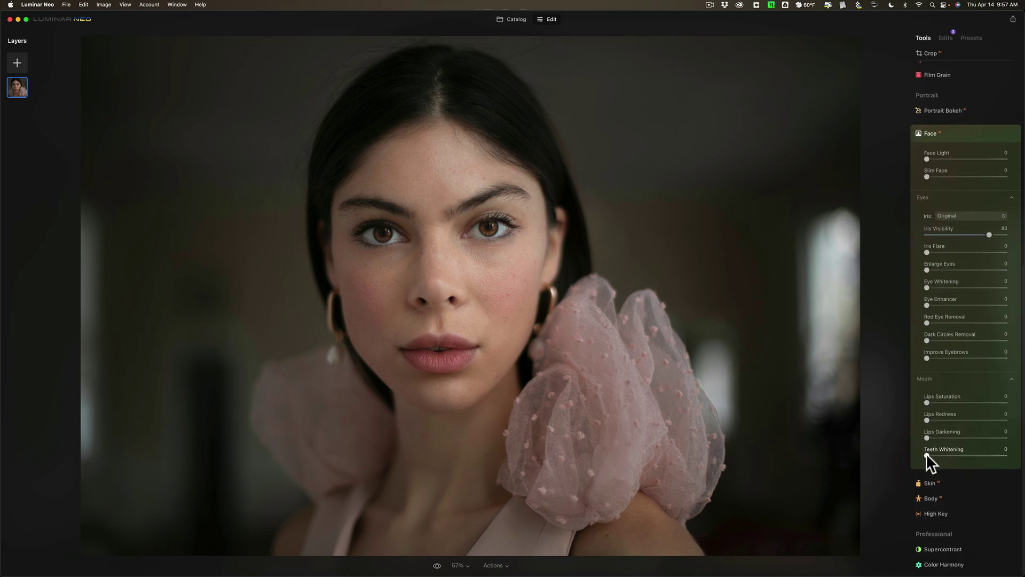
pyautogui.moveTo(927, 454); pyautogui.dragTo(1018, 458)
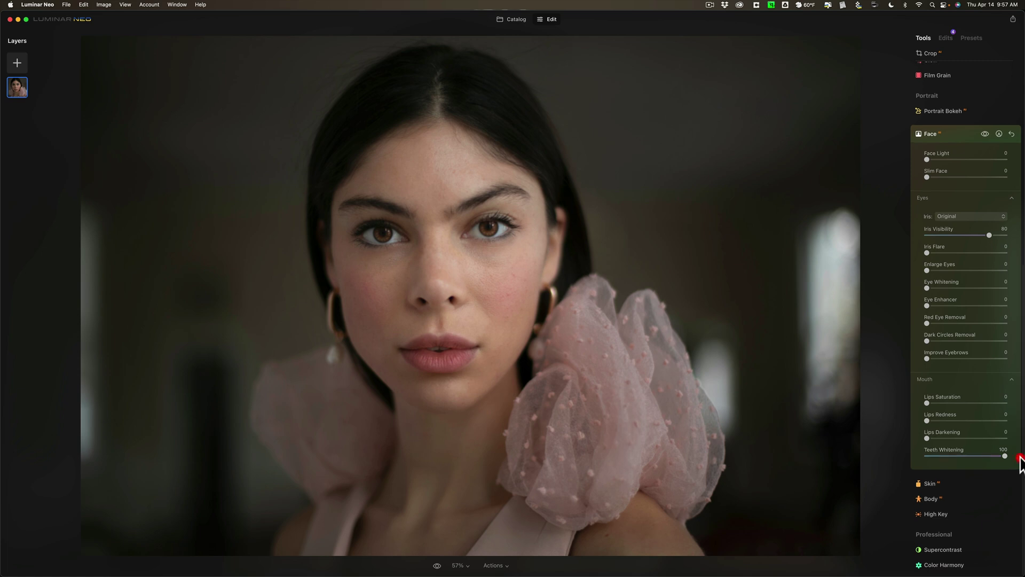
pyautogui.click(963, 137)
pyautogui.click(948, 37)
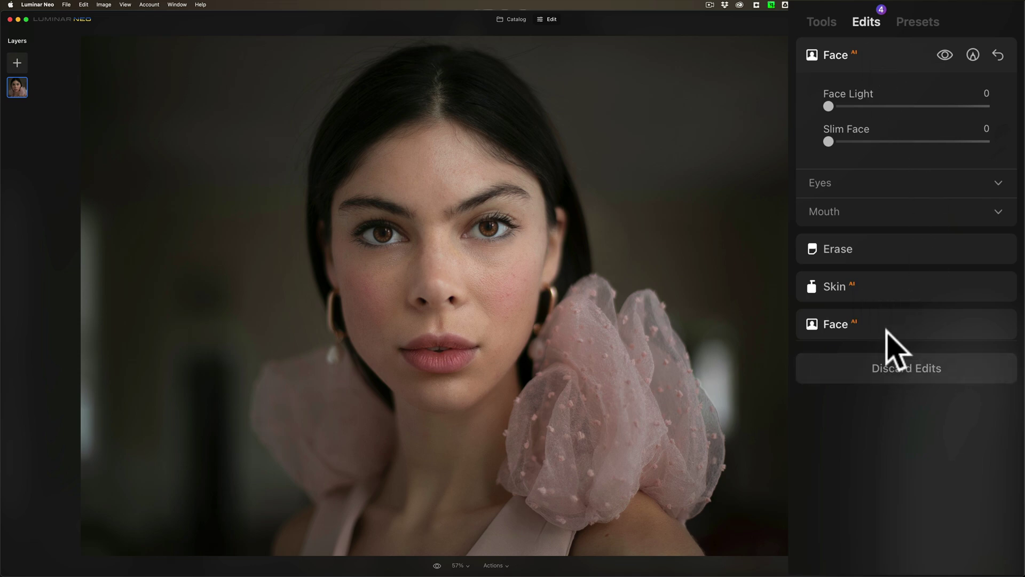
pyautogui.click(887, 330)
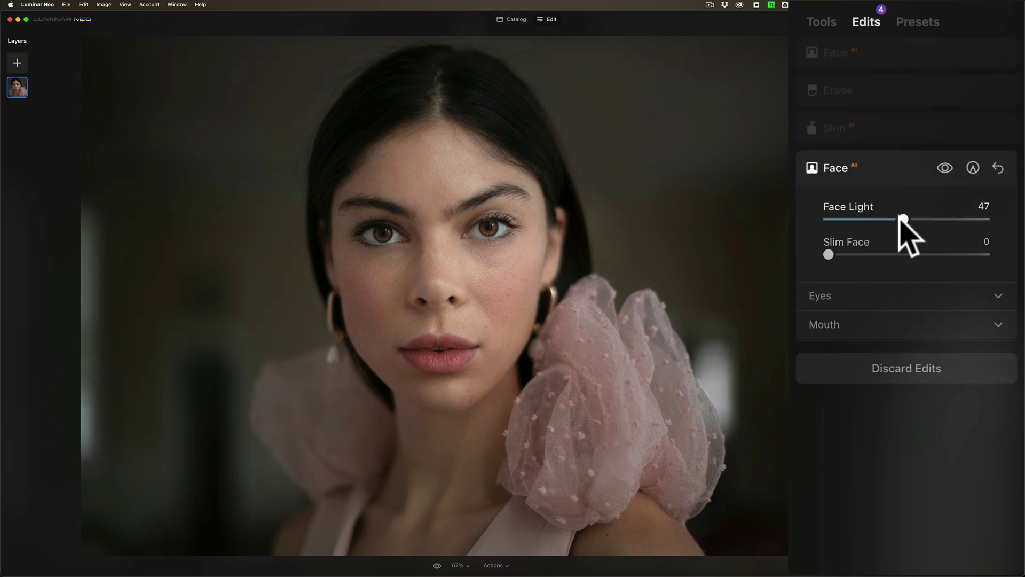
pyautogui.click(870, 294)
pyautogui.click(870, 294)
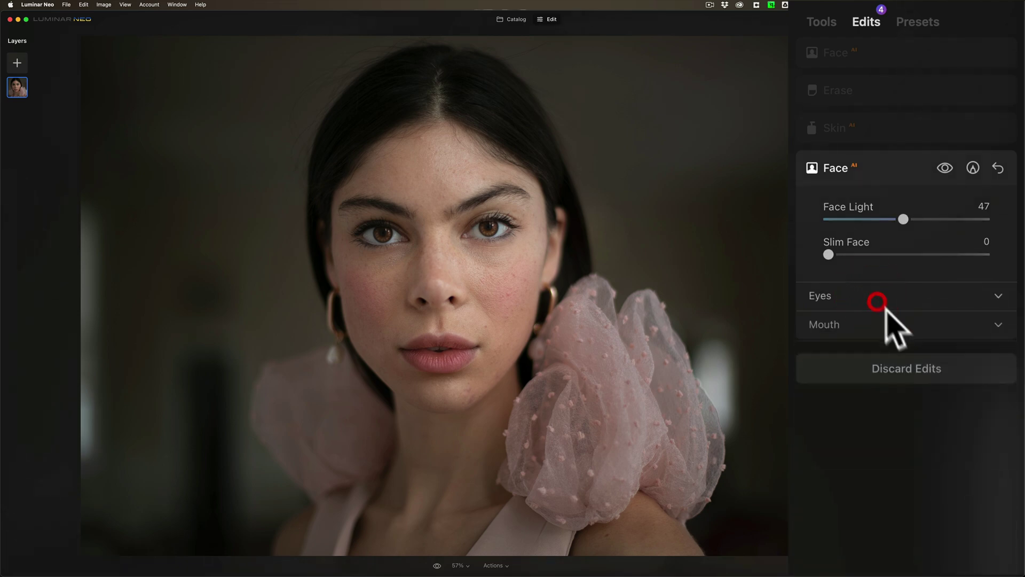
pyautogui.click(887, 323)
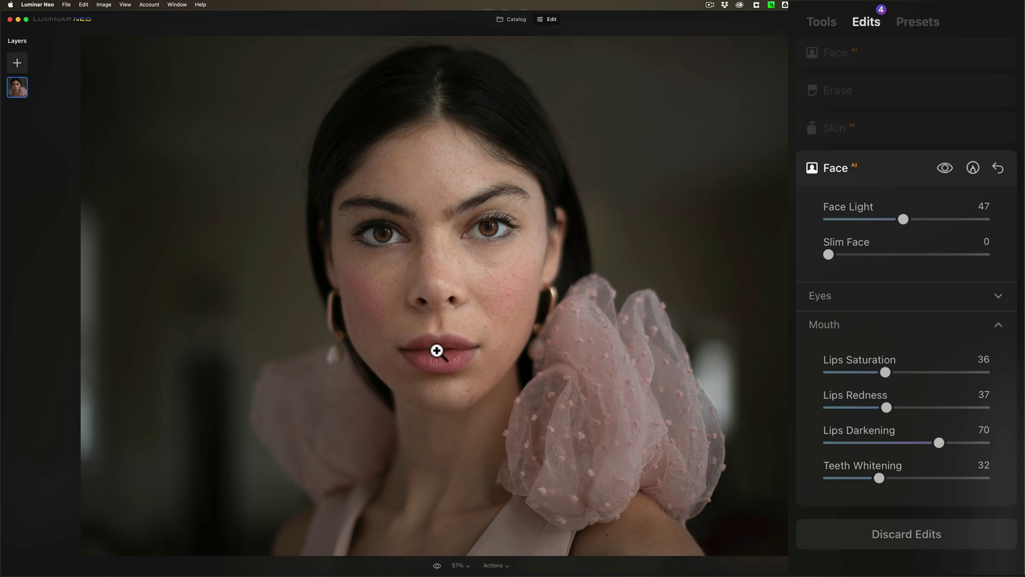
pyautogui.click(897, 168)
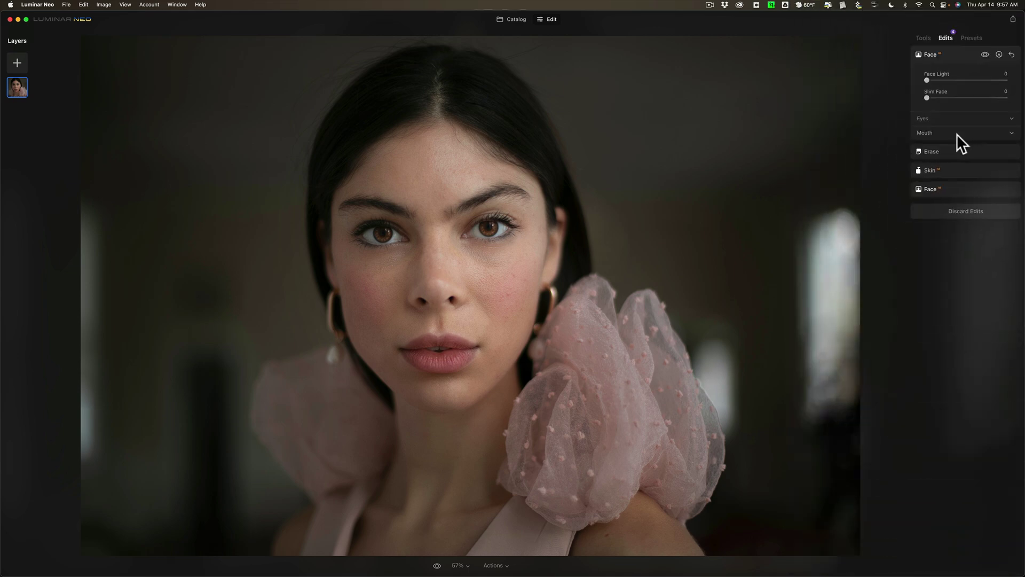
# Return to the Tools list and toggle the before/after view of the four-edit retouch.
pyautogui.click(921, 38)
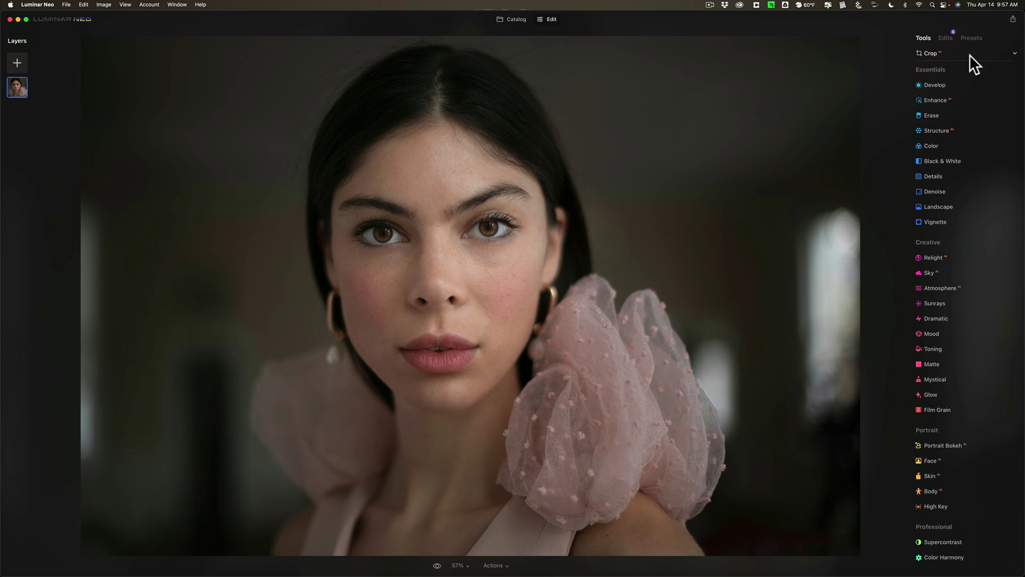
pyautogui.press('\\')
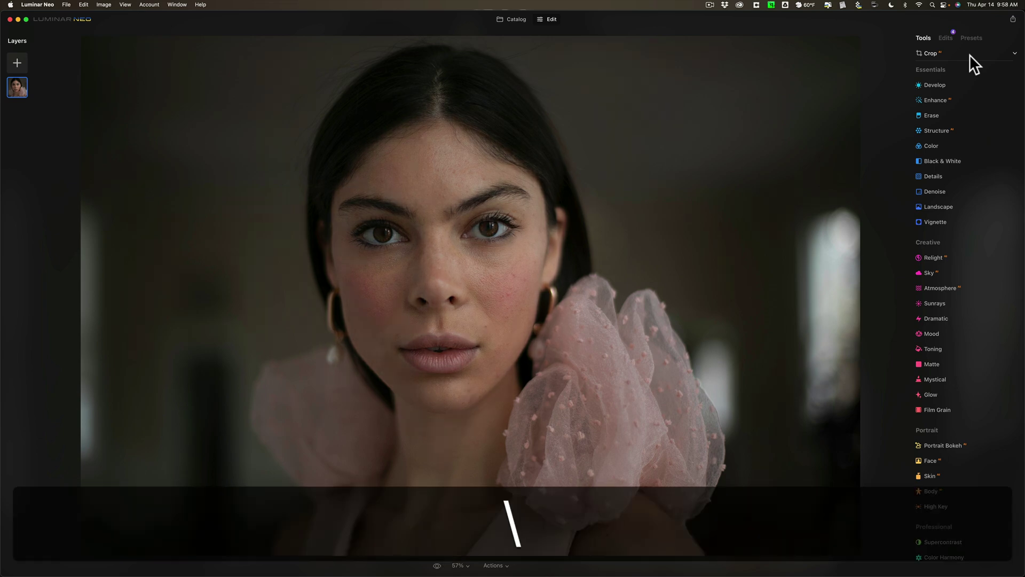